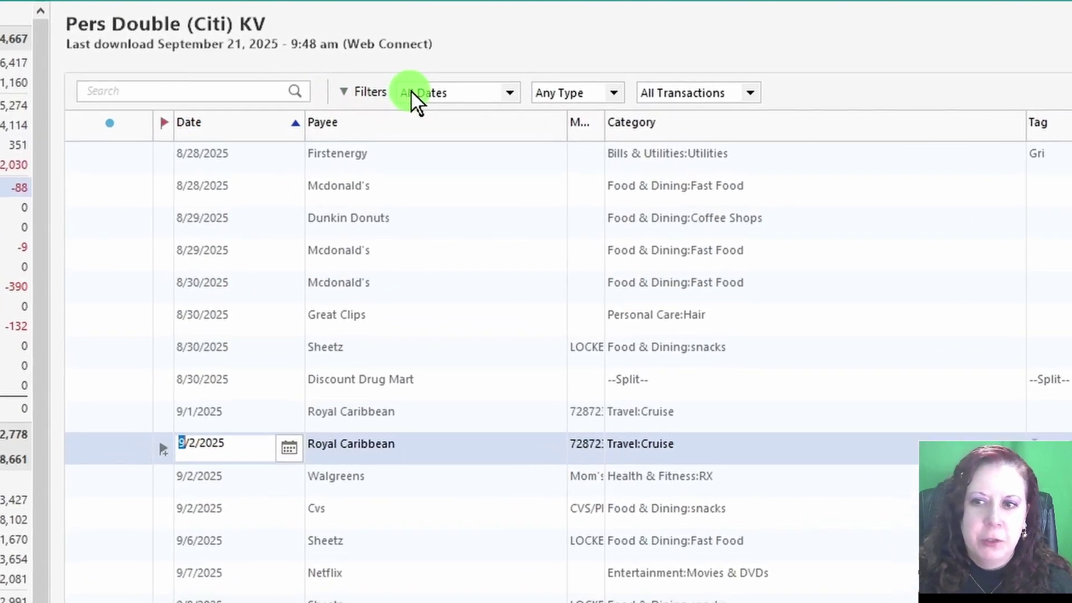
# Step: Filter the credit card register to show only Payment transactions from the Last 12 Months
pyautogui.click(434, 95)
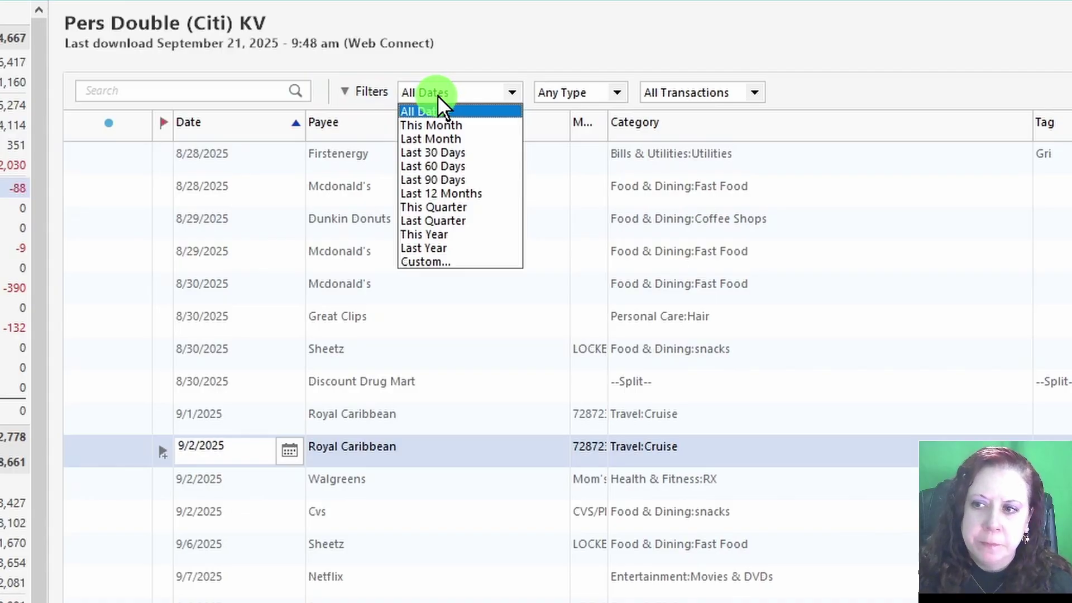
pyautogui.click(483, 190)
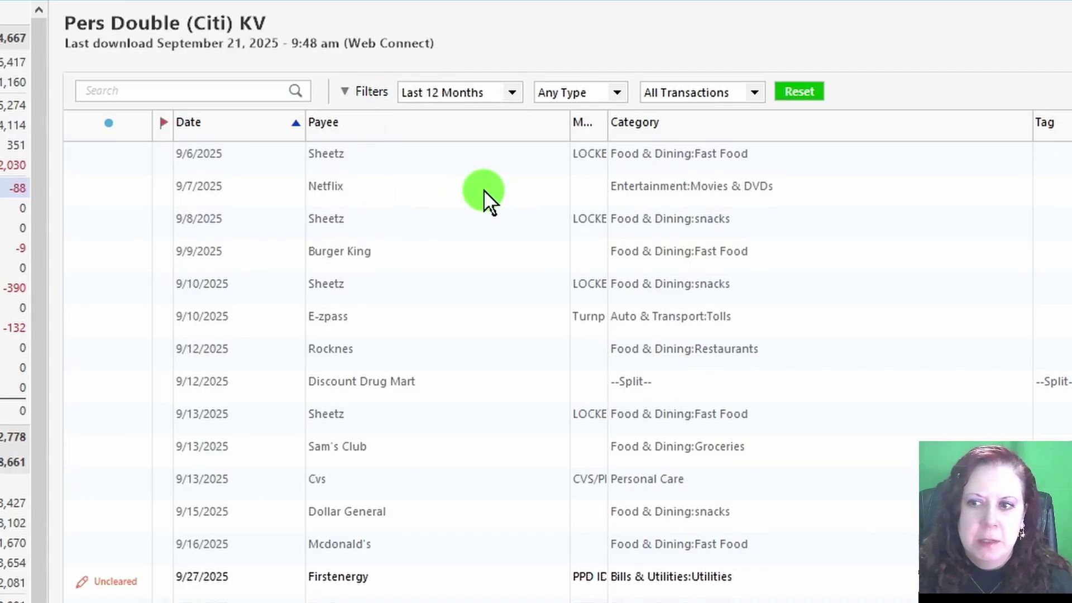
pyautogui.click(617, 91)
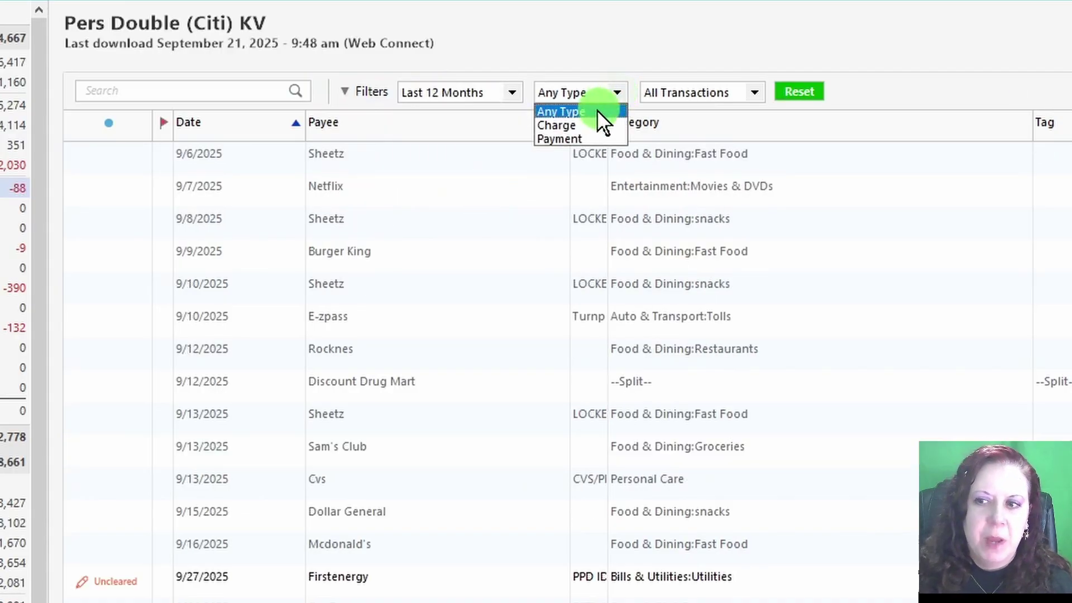
pyautogui.click(585, 139)
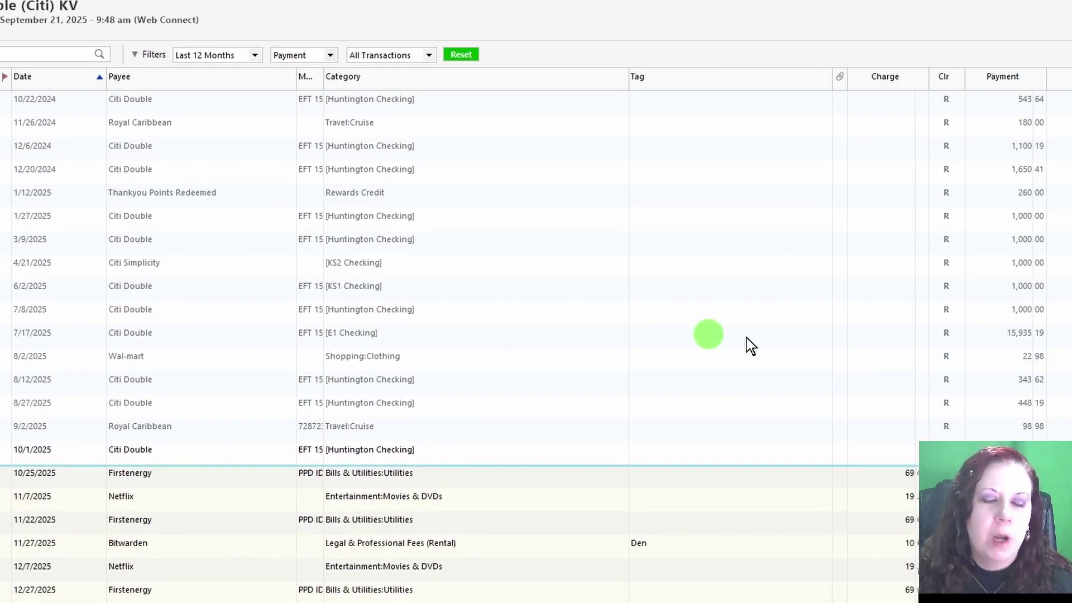
# Step: Select all the account-to-account card payments together, leaving out the cruise, rewards, clothing and E1 Checking entries
pyautogui.click(1043, 337)
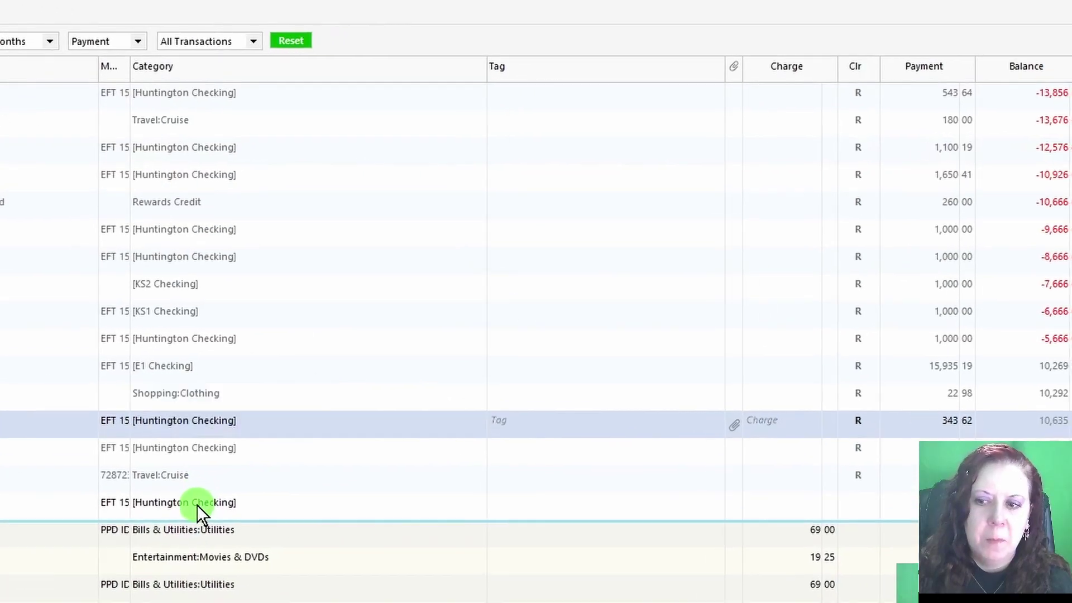
pyautogui.click(197, 504)
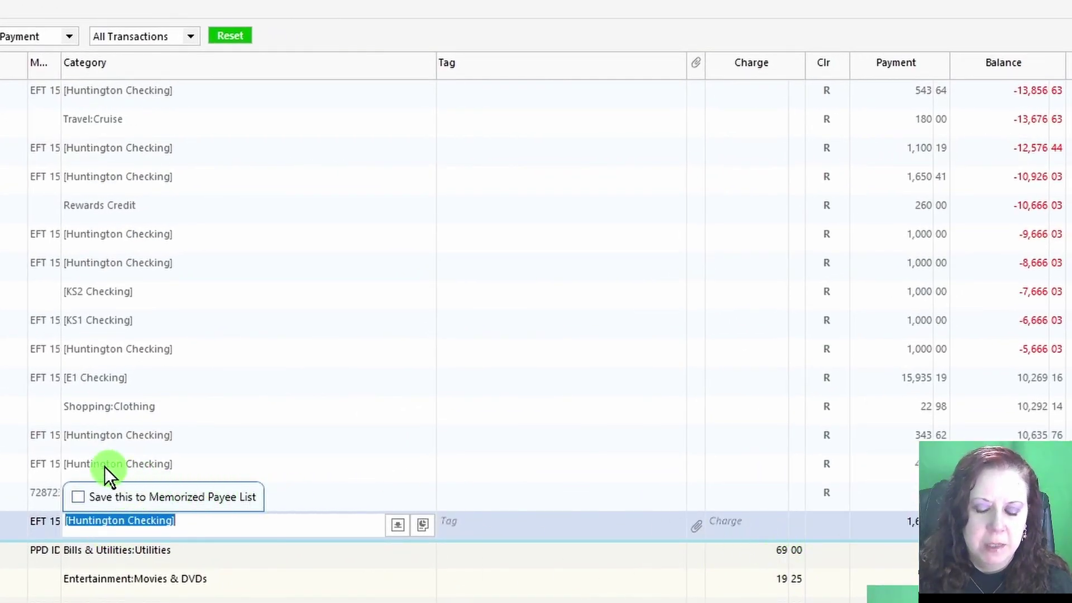
pyautogui.click(256, 465)
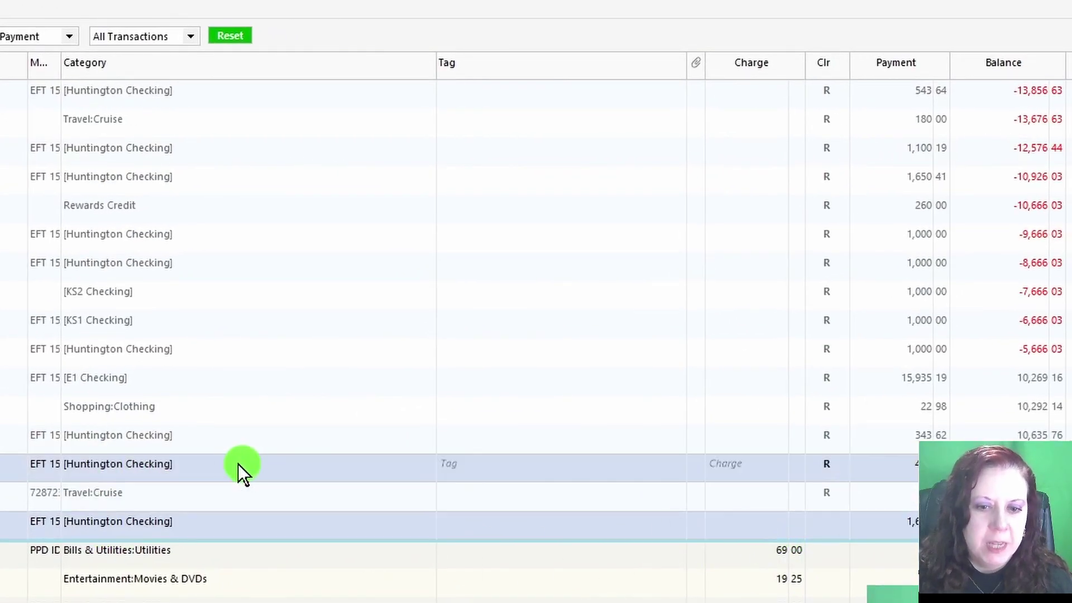
pyautogui.click(186, 439)
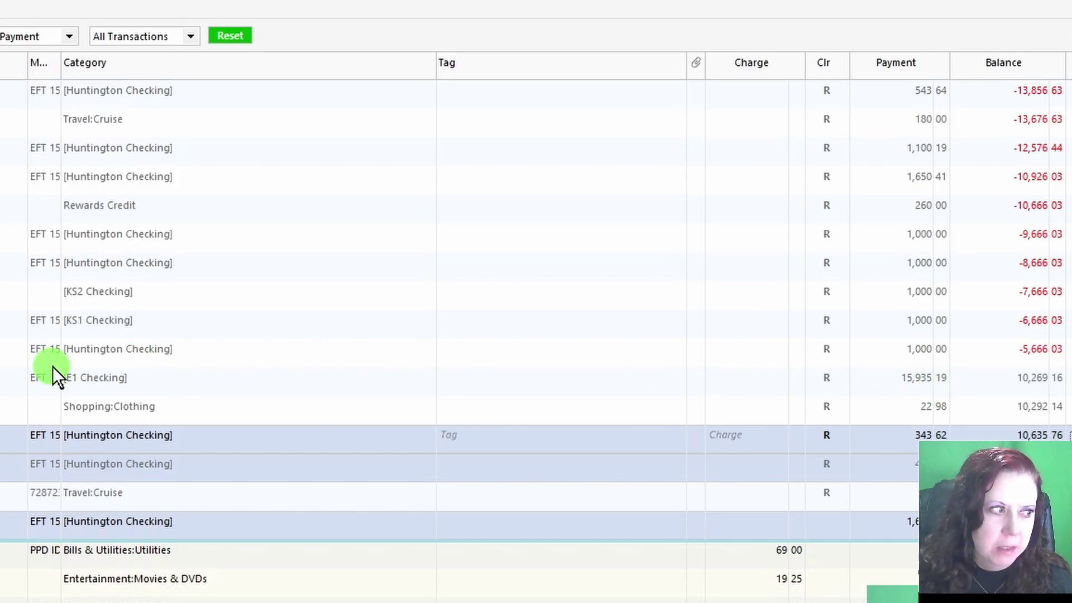
pyautogui.click(162, 351)
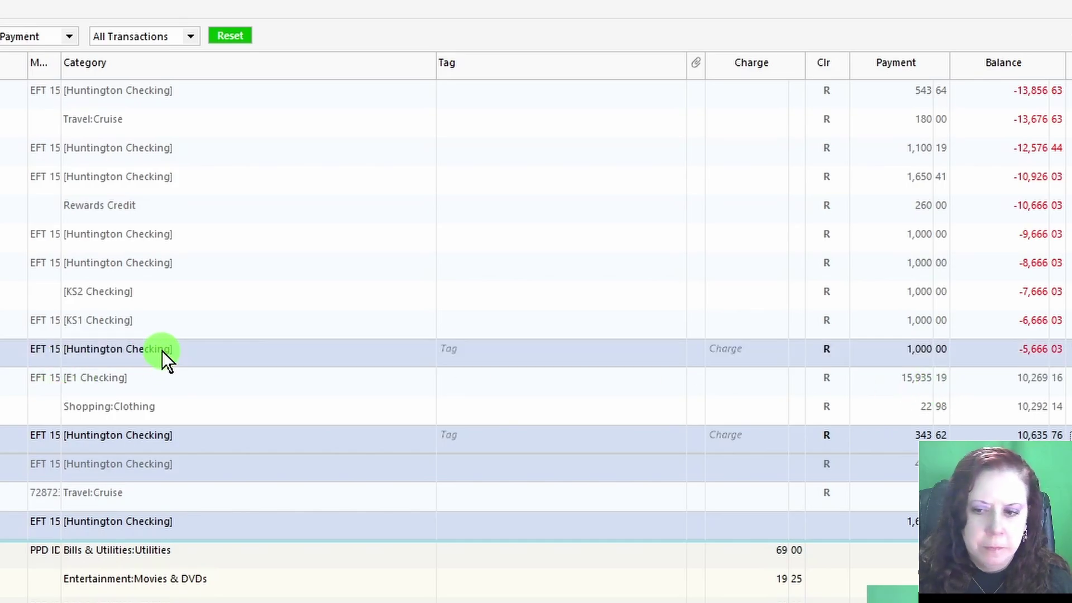
pyautogui.click(143, 326)
pyautogui.click(147, 297)
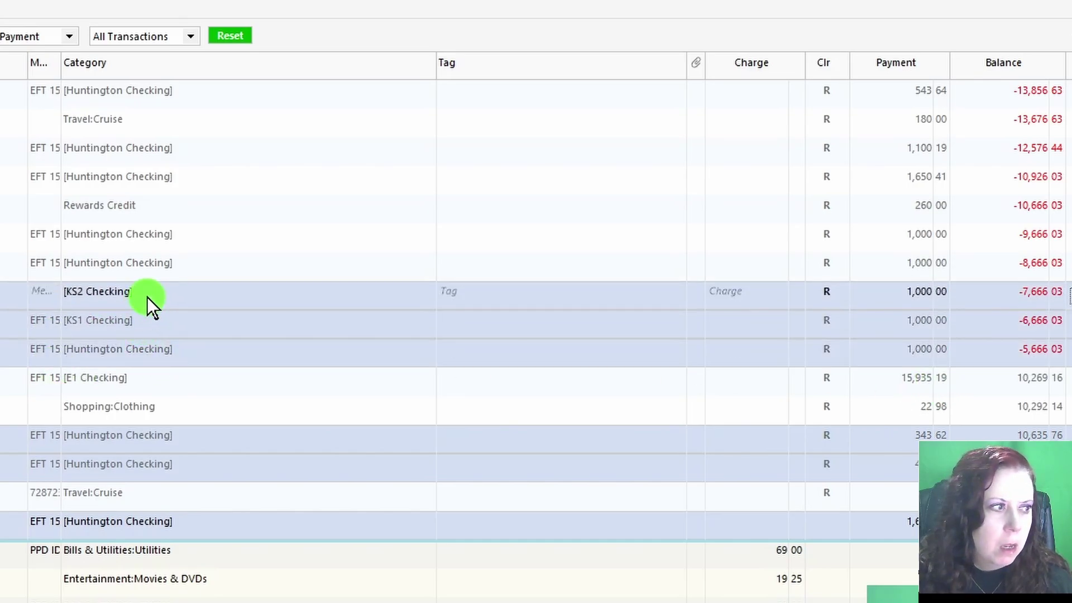
pyautogui.click(167, 266)
pyautogui.click(168, 239)
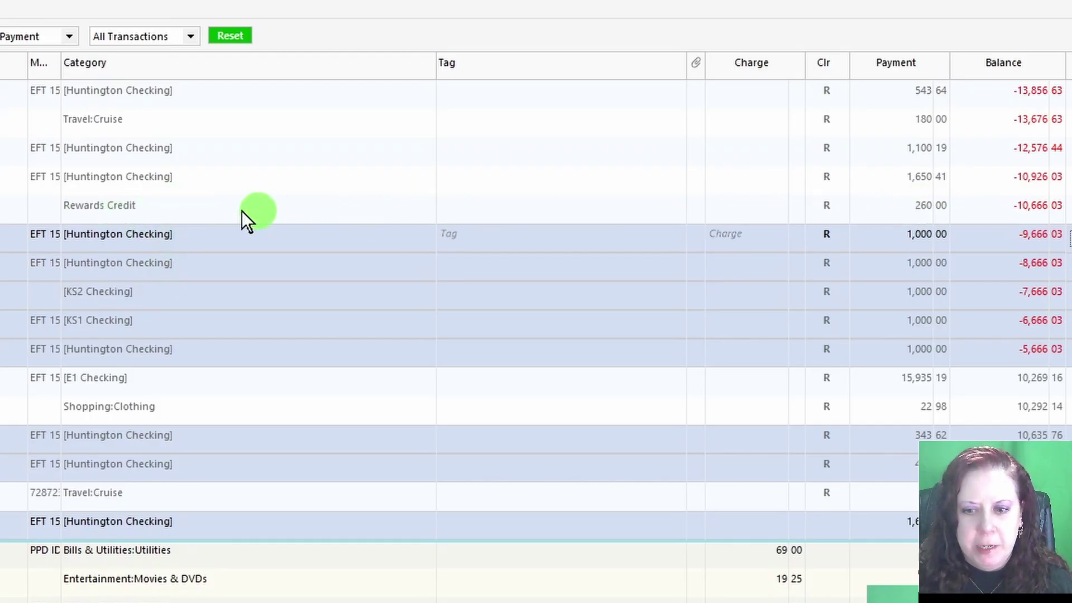
pyautogui.click(177, 187)
pyautogui.click(169, 155)
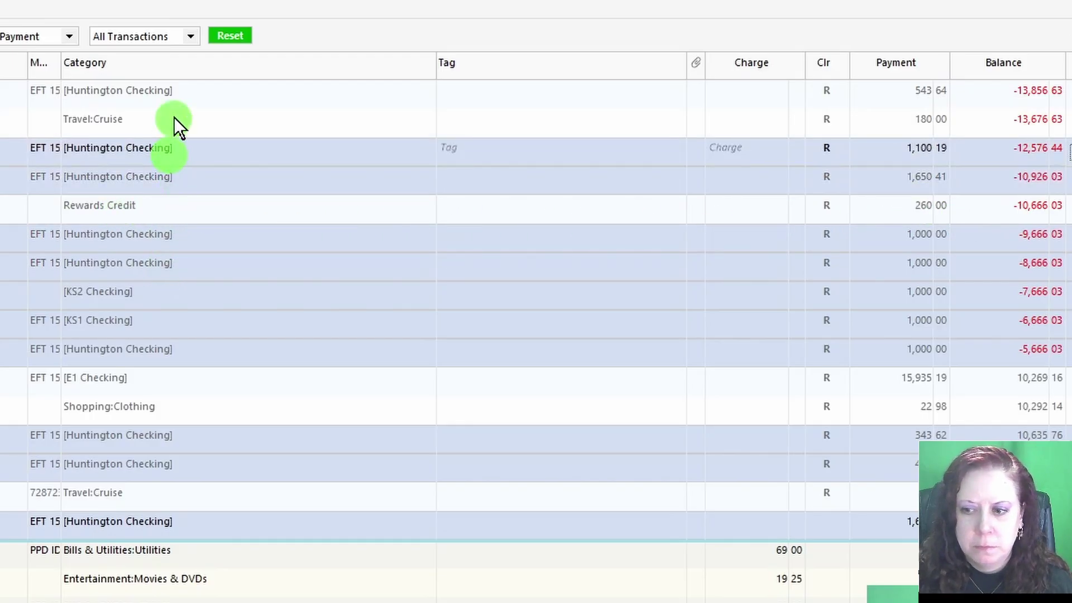
pyautogui.click(178, 96)
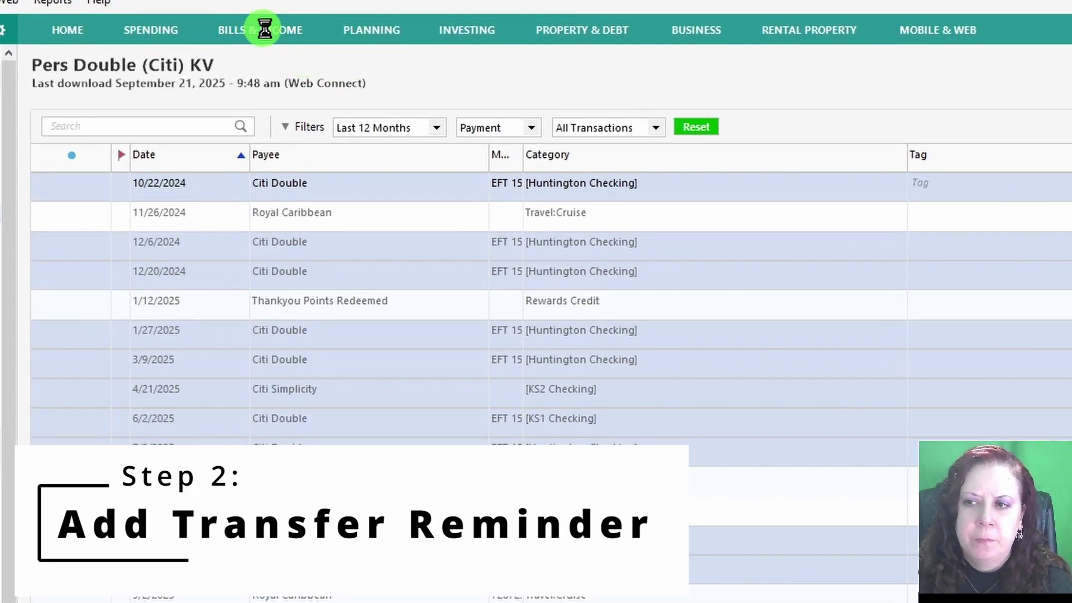
# Step: Start a new transfer reminder in Bills & Income with the description "Citi Credit Card"
pyautogui.click(256, 38)
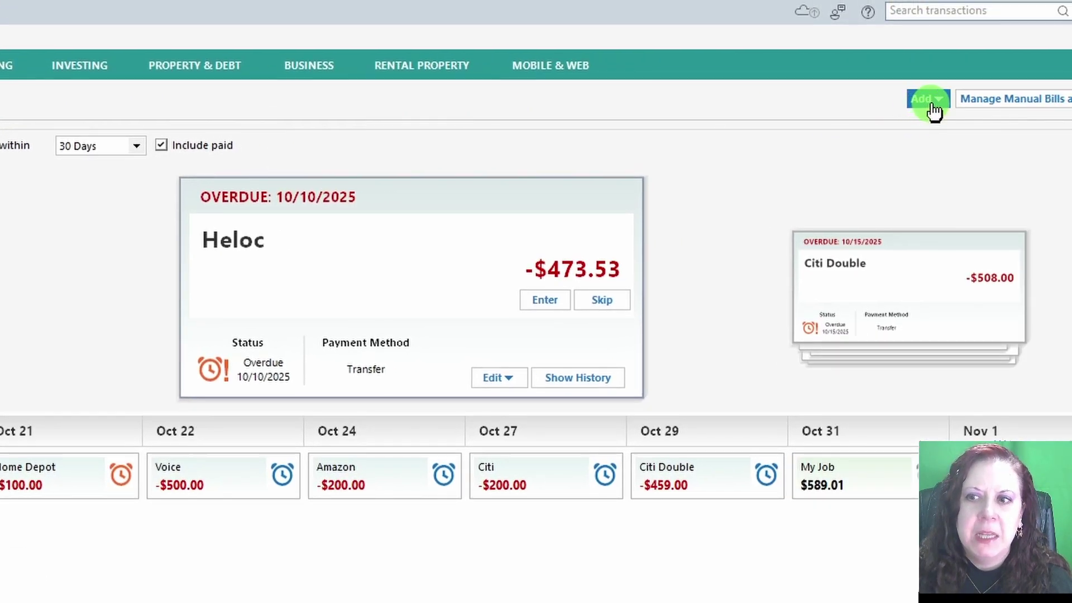
pyautogui.click(942, 99)
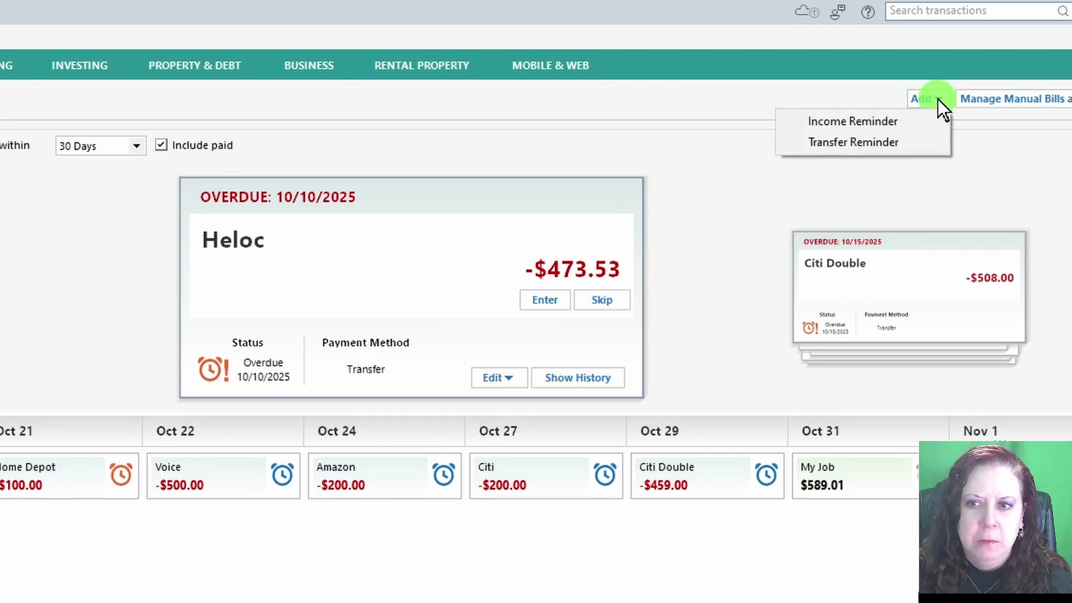
pyautogui.click(883, 141)
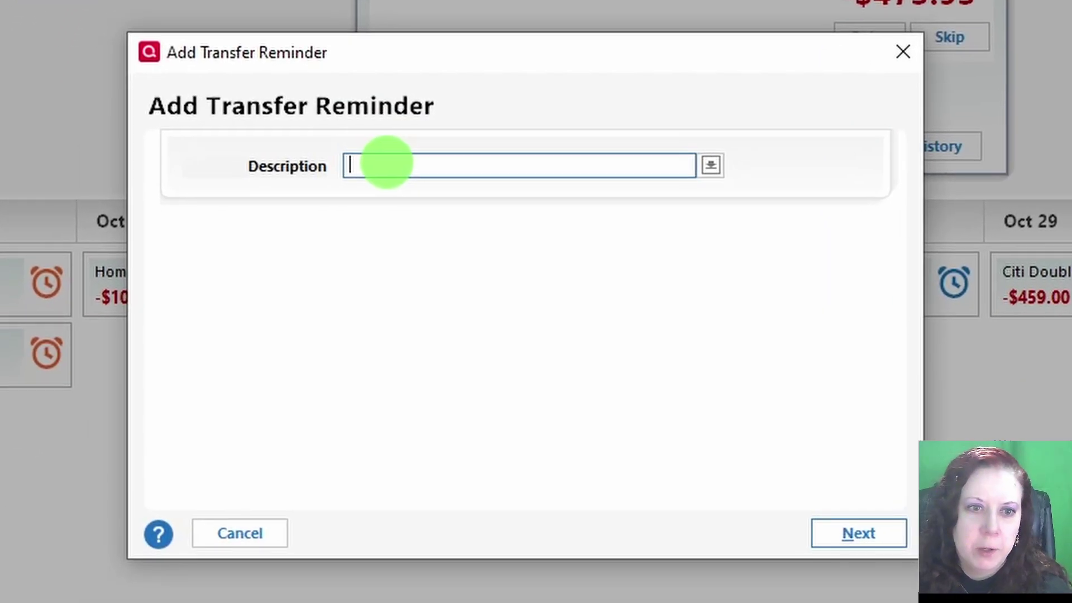
pyautogui.click(591, 169)
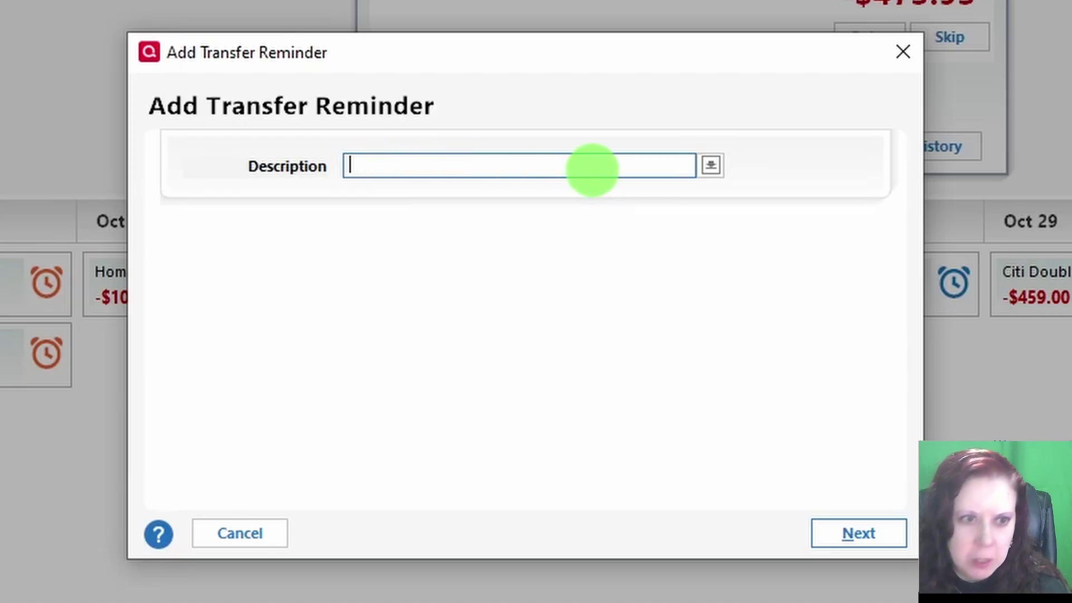
pyautogui.write('Citi')
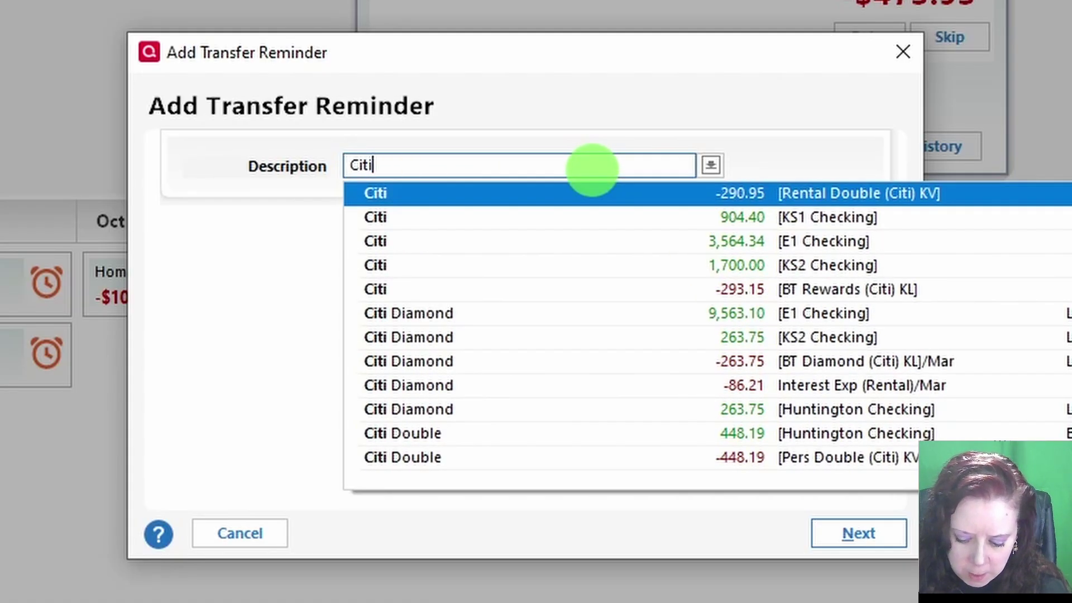
pyautogui.write(' Credit Card')
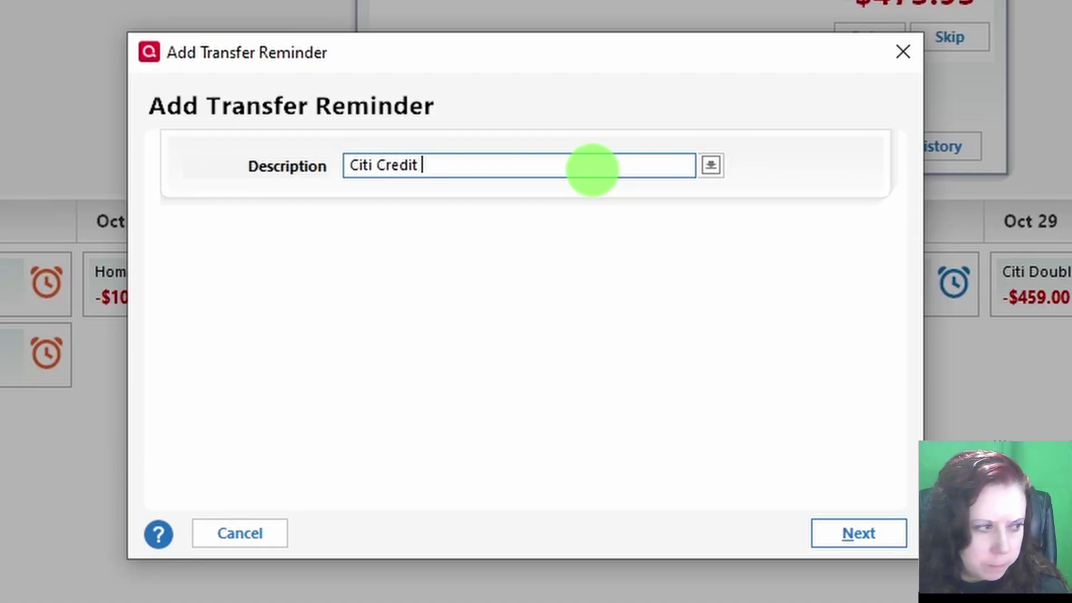
pyautogui.press('Tab')
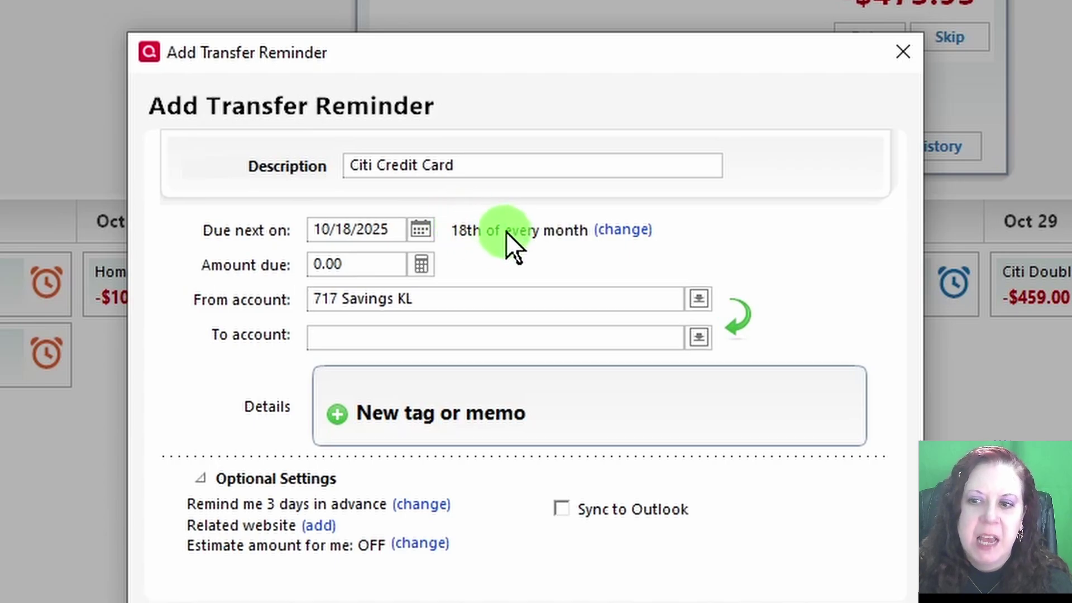
# Step: Review the reminder's frequency and end-date options, keeping monthly on the 18th with no end date
pyautogui.click(635, 240)
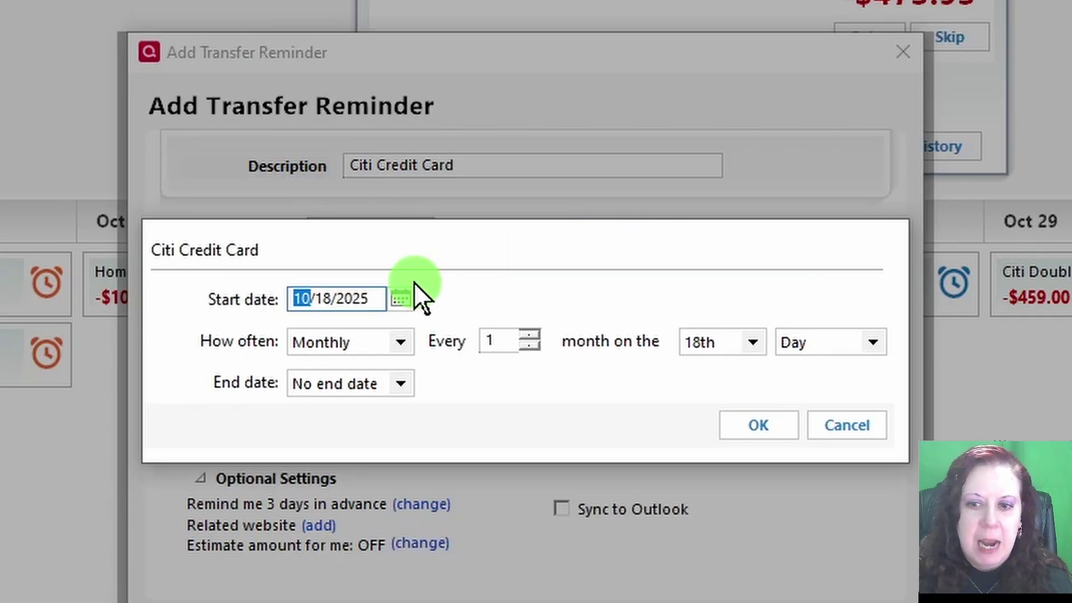
pyautogui.click(400, 350)
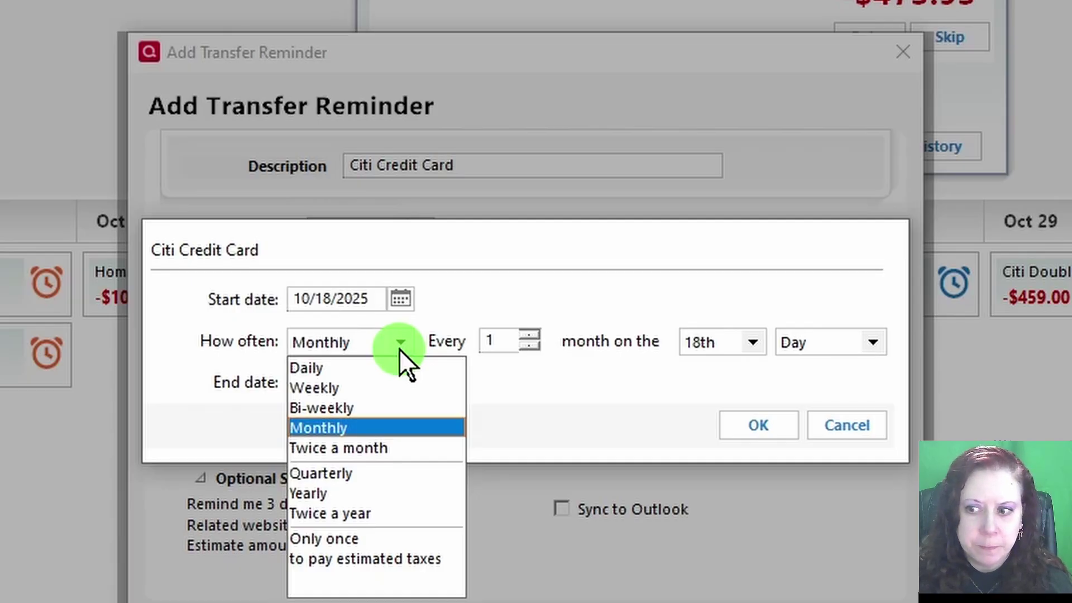
pyautogui.click(400, 350)
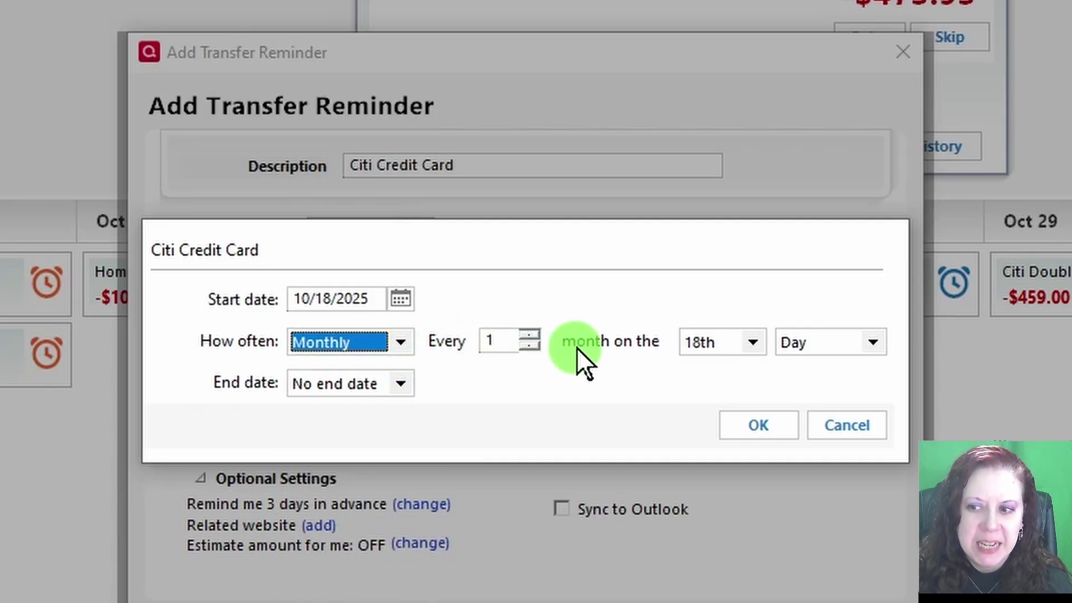
pyautogui.click(407, 384)
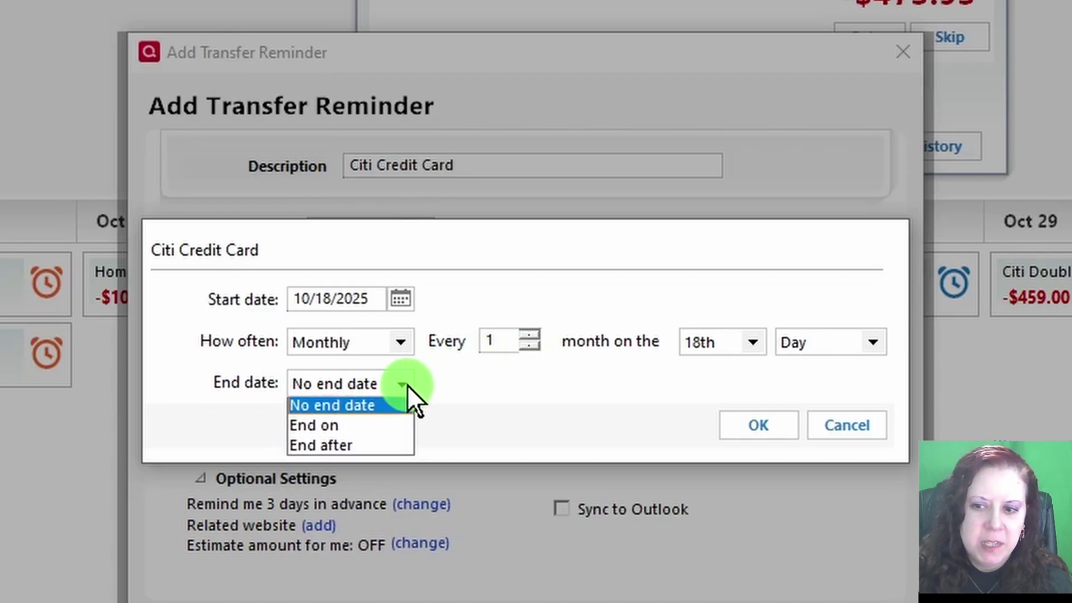
pyautogui.click(407, 384)
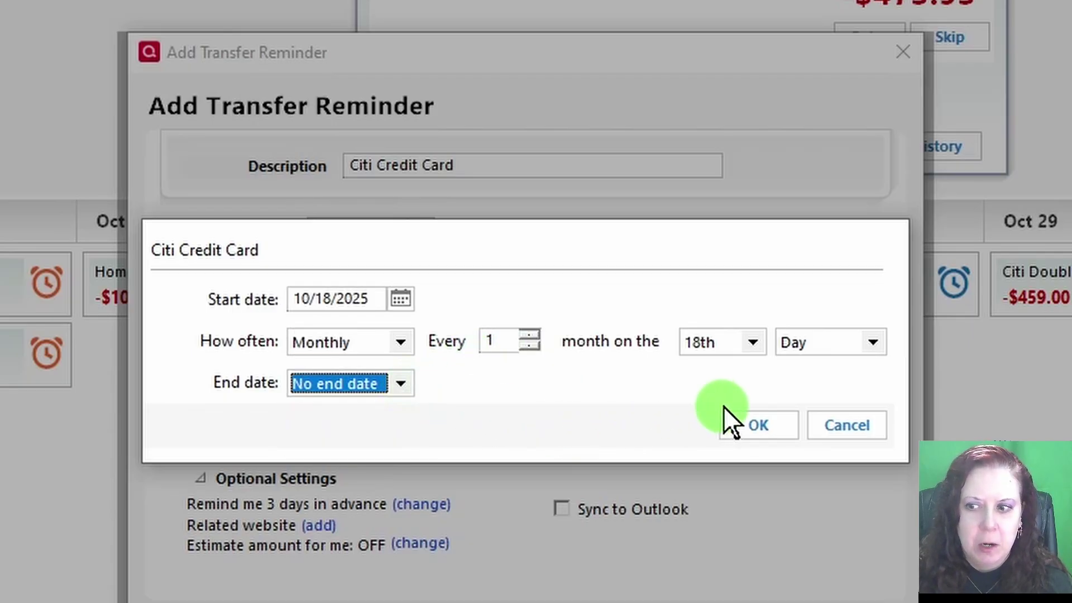
pyautogui.click(751, 427)
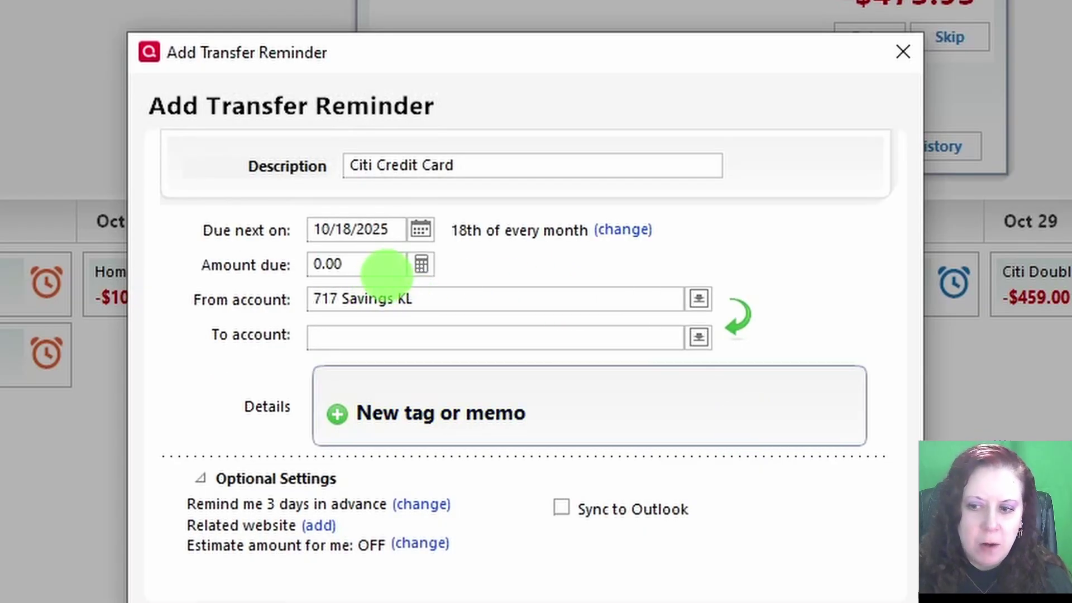
# Step: Set the amount due to 977 and the transfer from Huntington Checking to Pers Double (Citi) KV
pyautogui.click(383, 264)
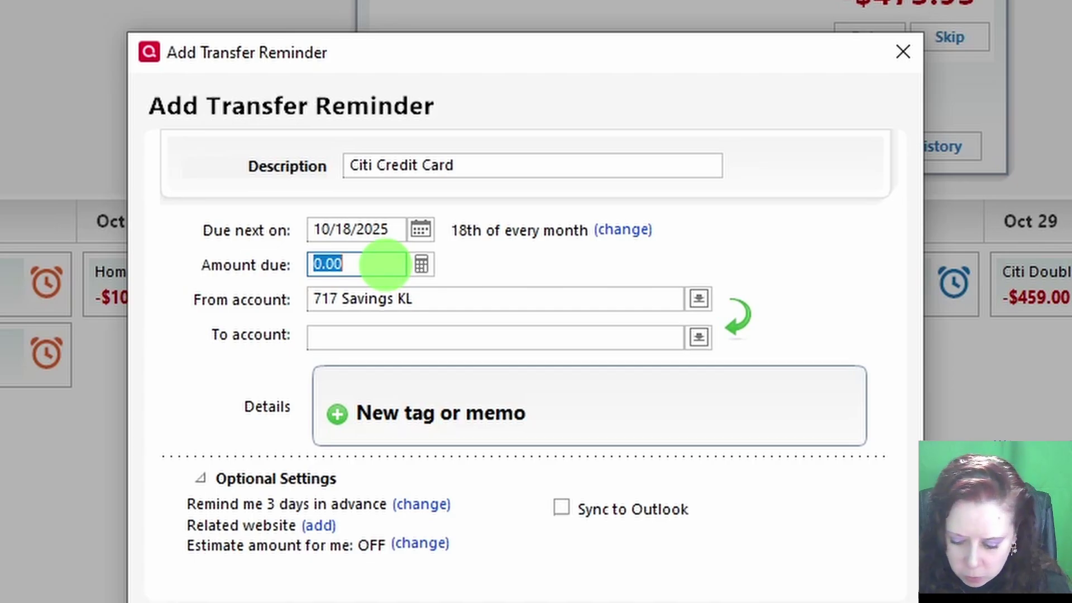
pyautogui.write('977')
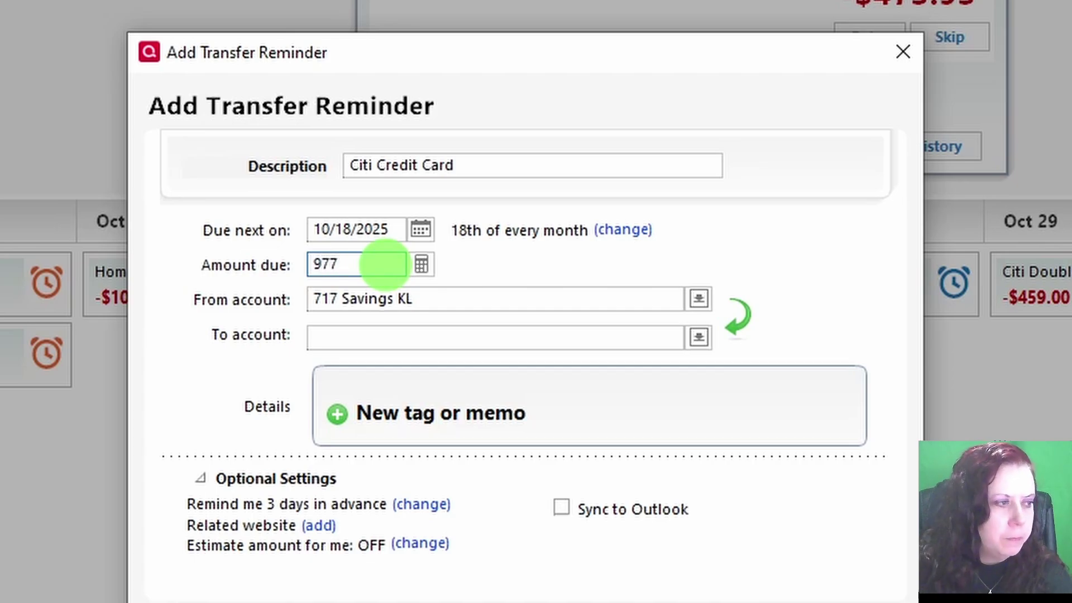
pyautogui.click(444, 300)
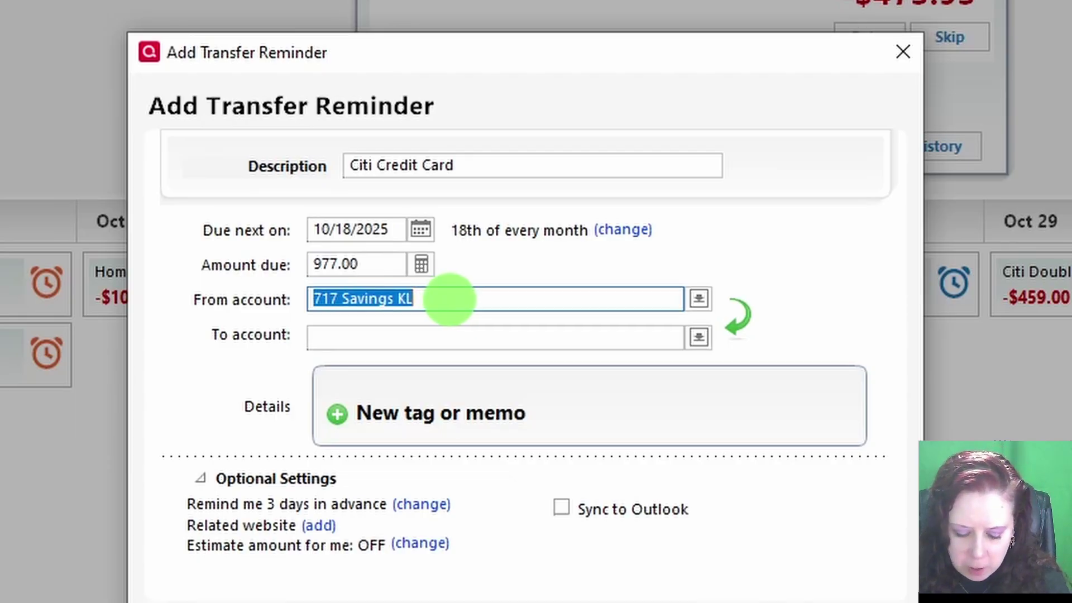
pyautogui.write('Huntington Checking')
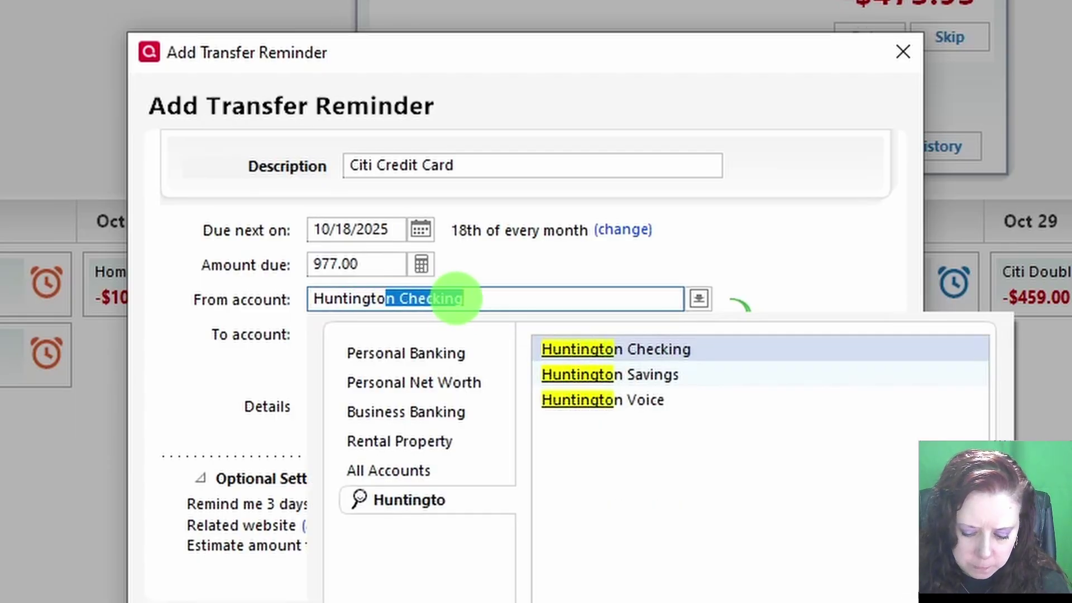
pyautogui.click(663, 350)
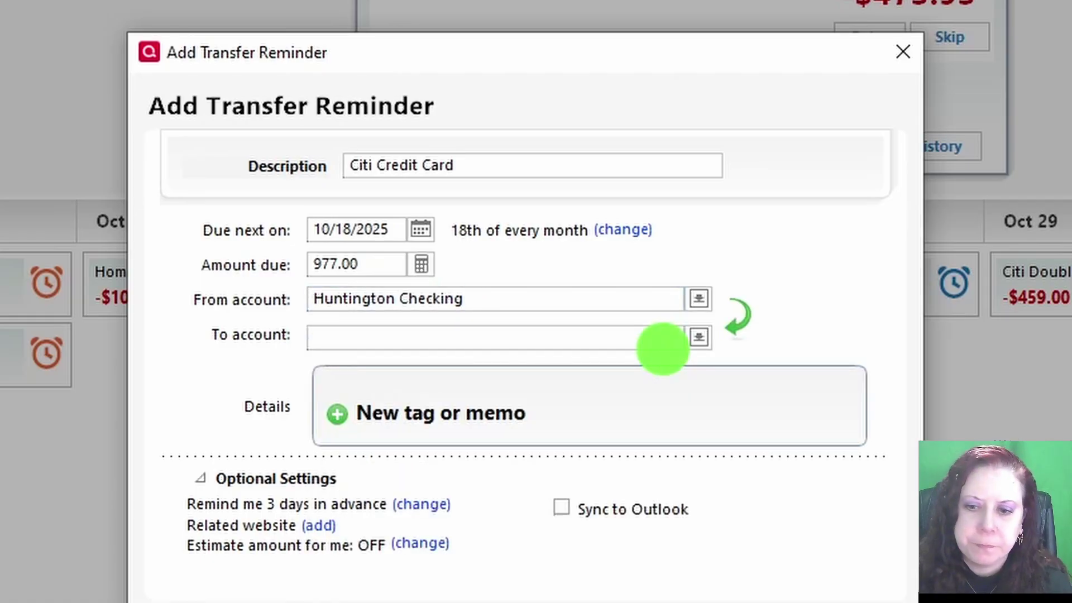
pyautogui.click(492, 342)
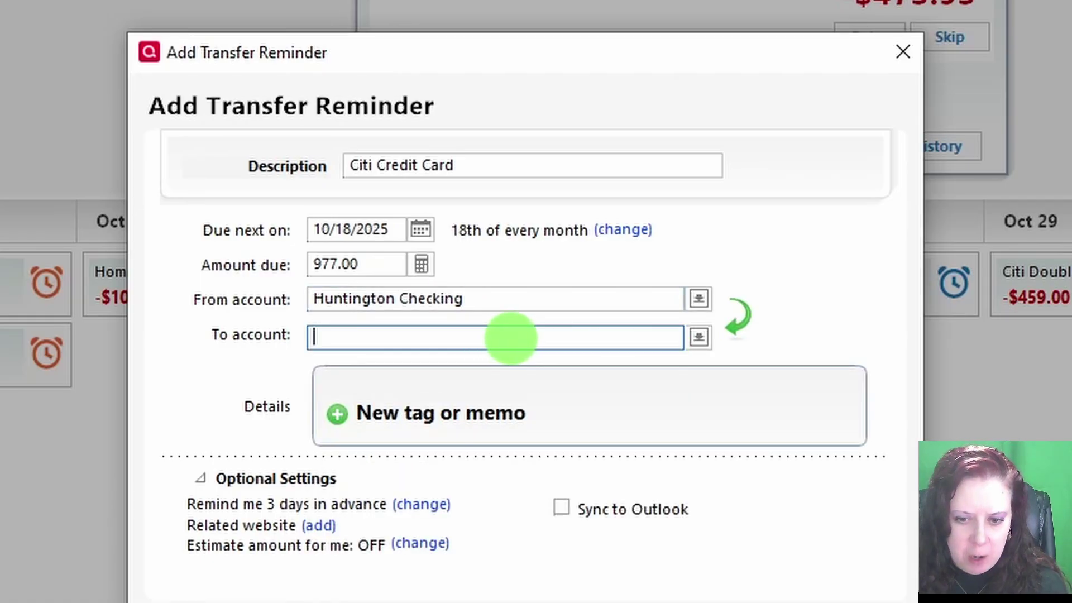
pyautogui.write('Pers Double (Citi) KV')
# Step: Set the receiving account to Pers Double (Citi) KV and add the memo "Due 7th" to the transfer reminder
pyautogui.click(495, 338)
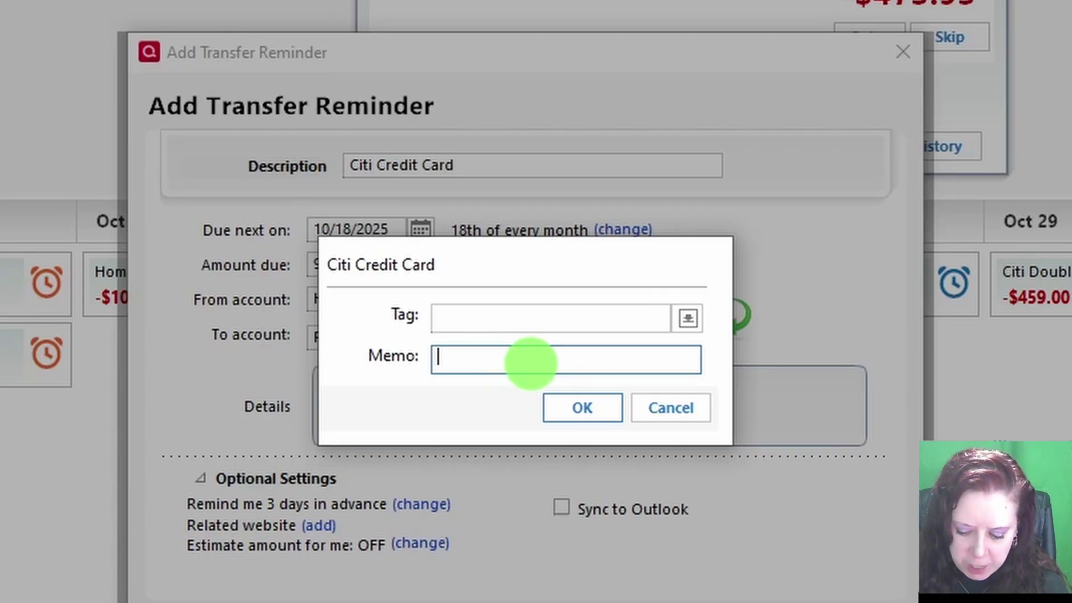
pyautogui.write('Due ')
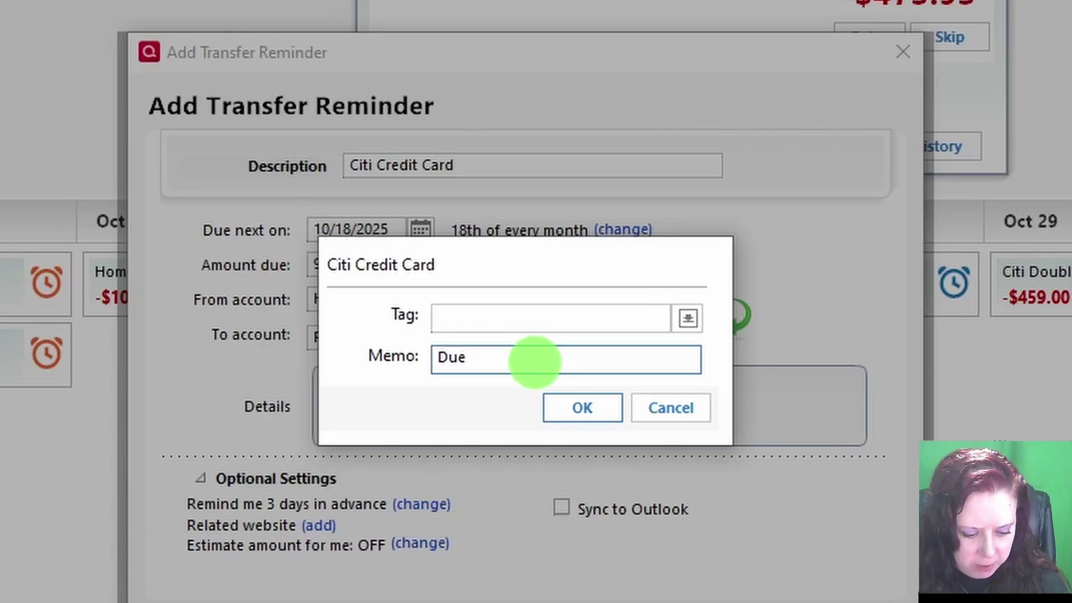
pyautogui.write('7th')
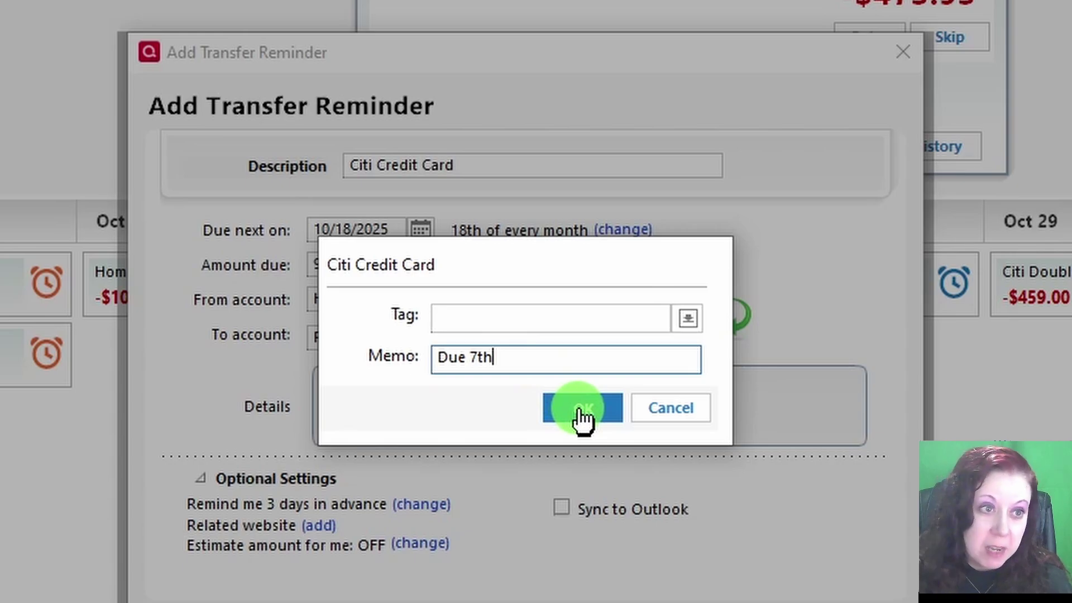
pyautogui.click(580, 413)
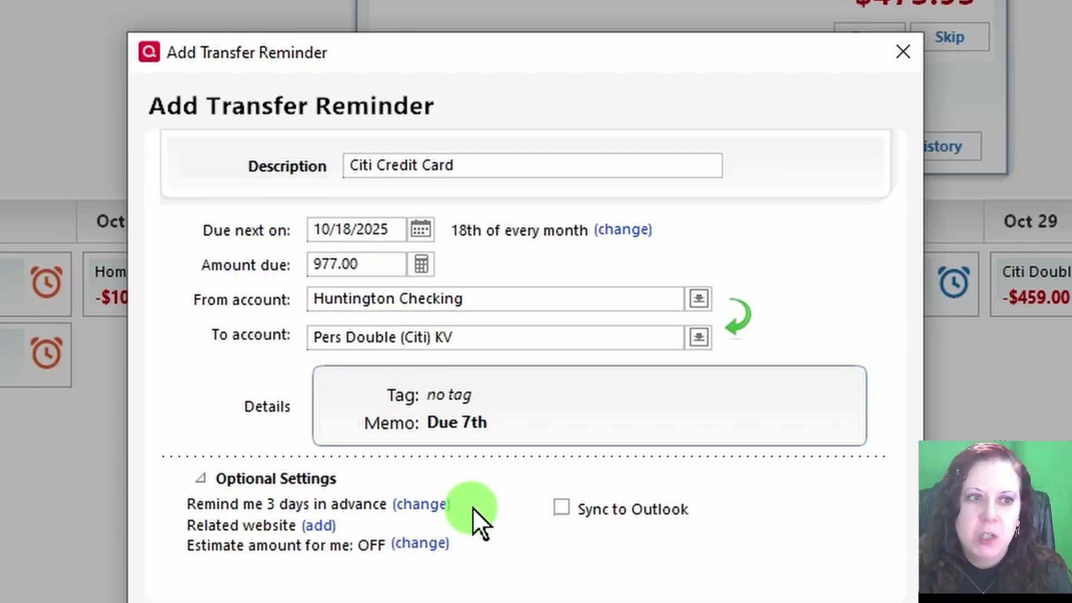
# Step: Review the related website option and try estimating the amount from the last 6 previous payments, discarding the changes
pyautogui.click(318, 525)
pyautogui.click(726, 398)
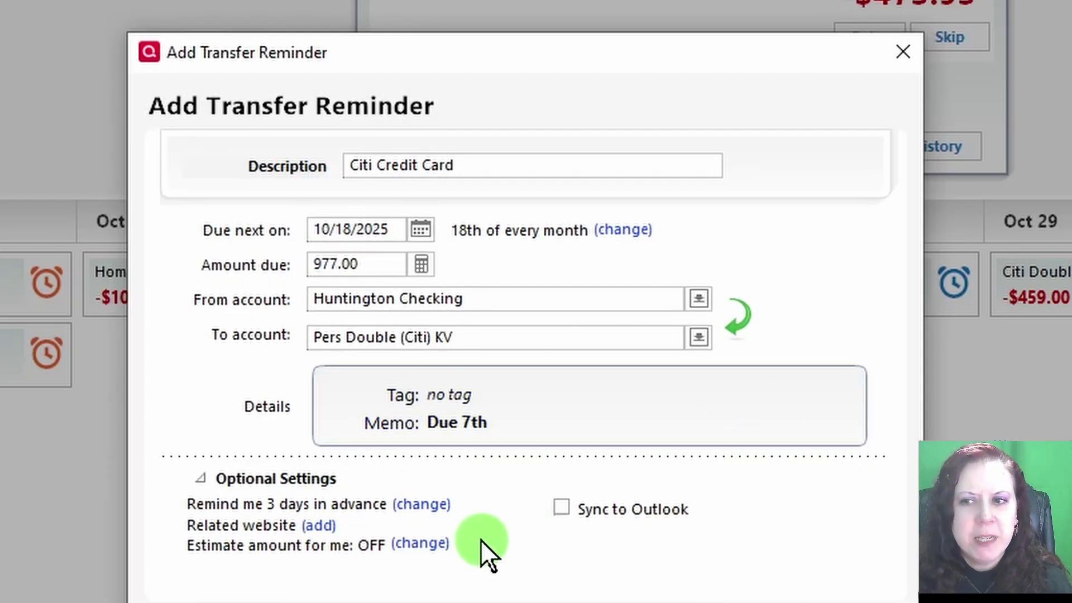
pyautogui.click(422, 544)
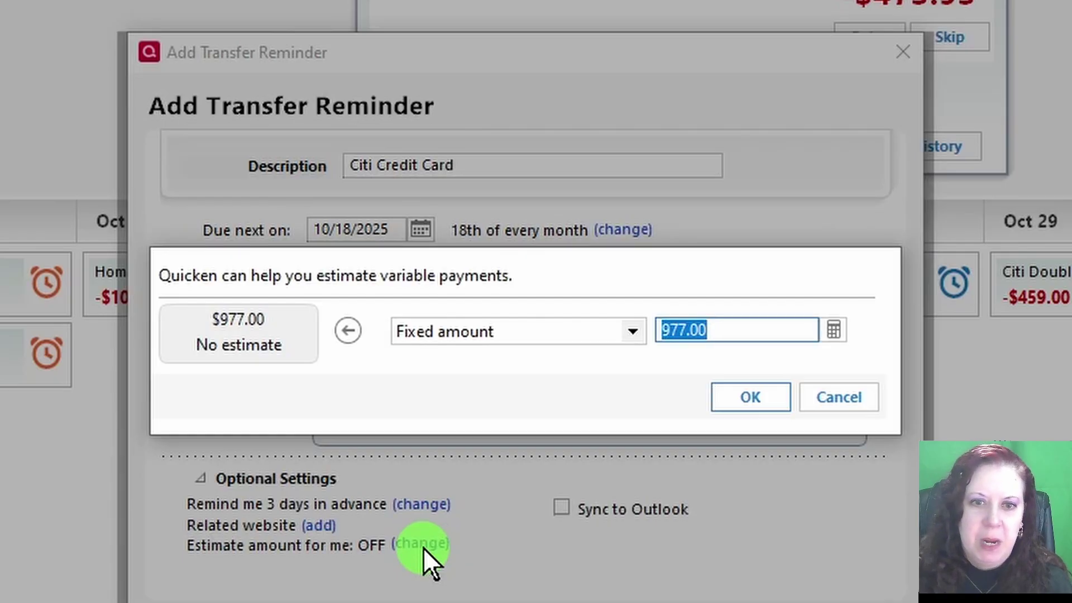
pyautogui.click(633, 332)
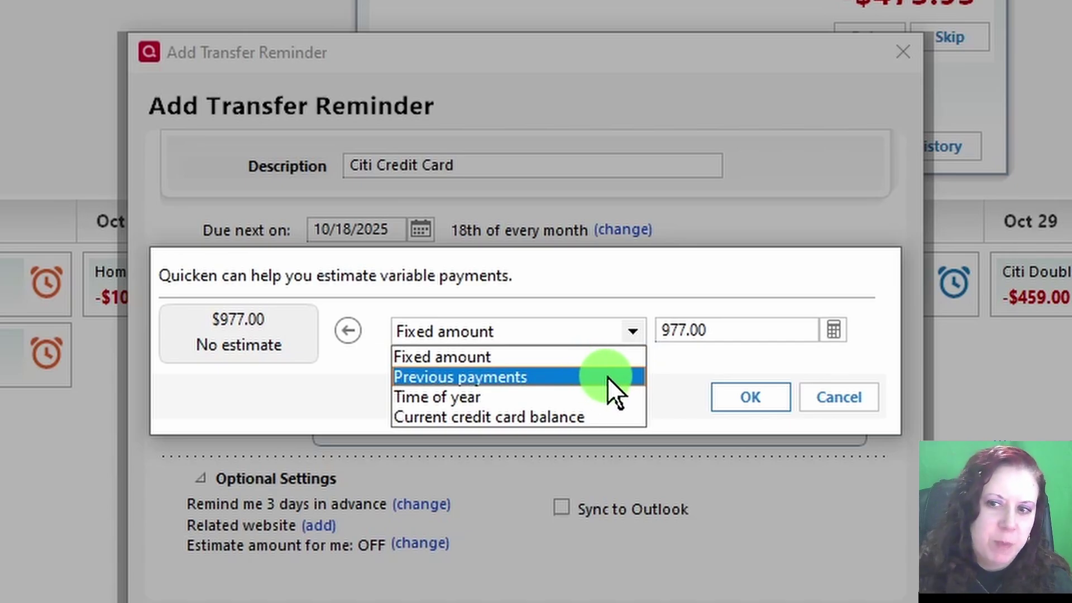
pyautogui.click(608, 377)
pyautogui.click(632, 334)
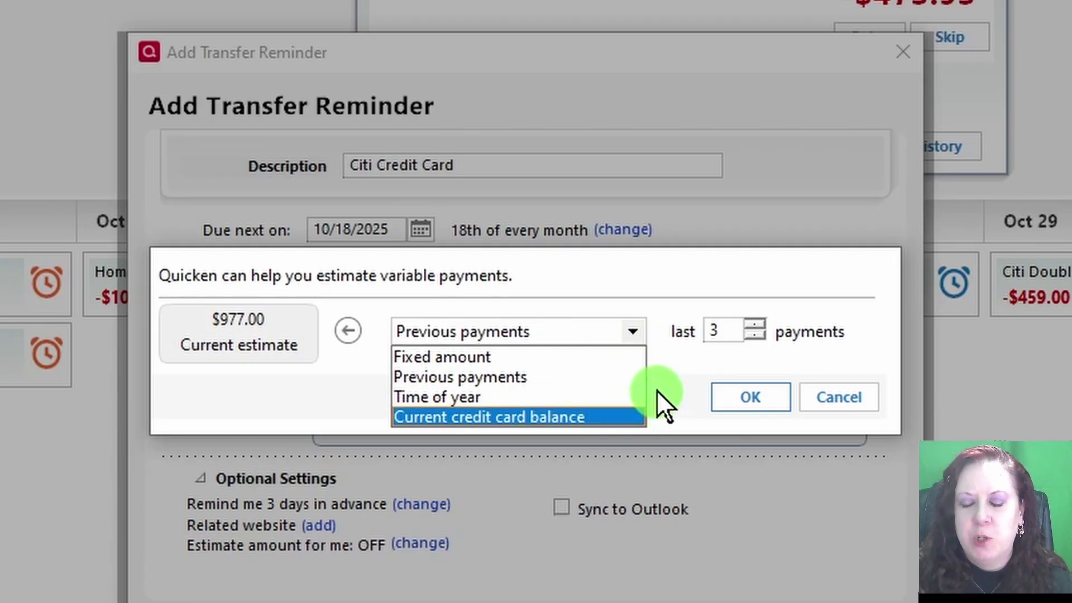
pyautogui.click(602, 382)
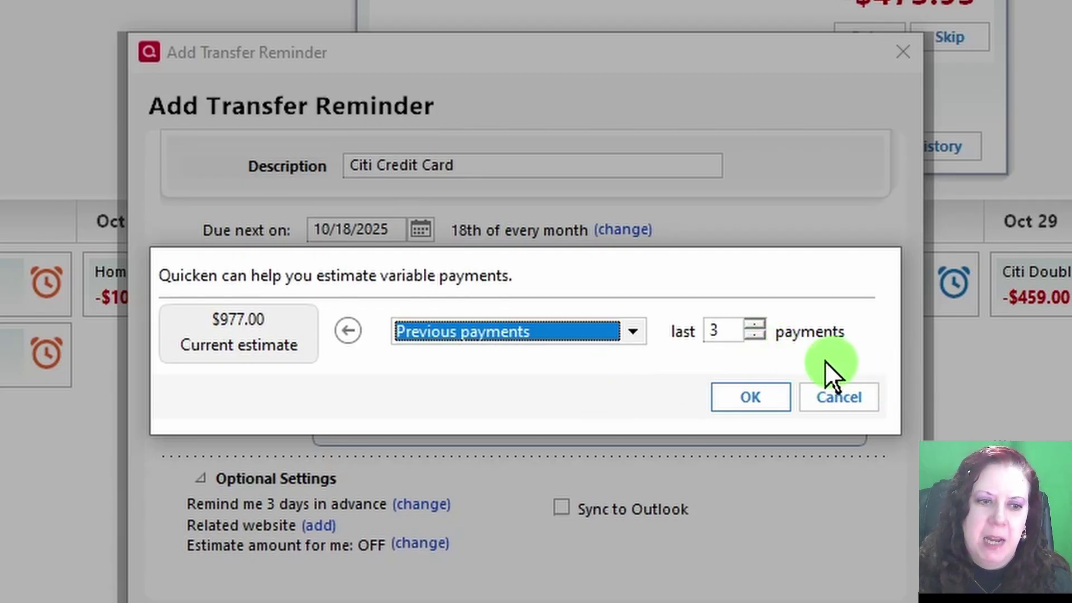
pyautogui.click(755, 325)
pyautogui.click(755, 325)
pyautogui.click(756, 325)
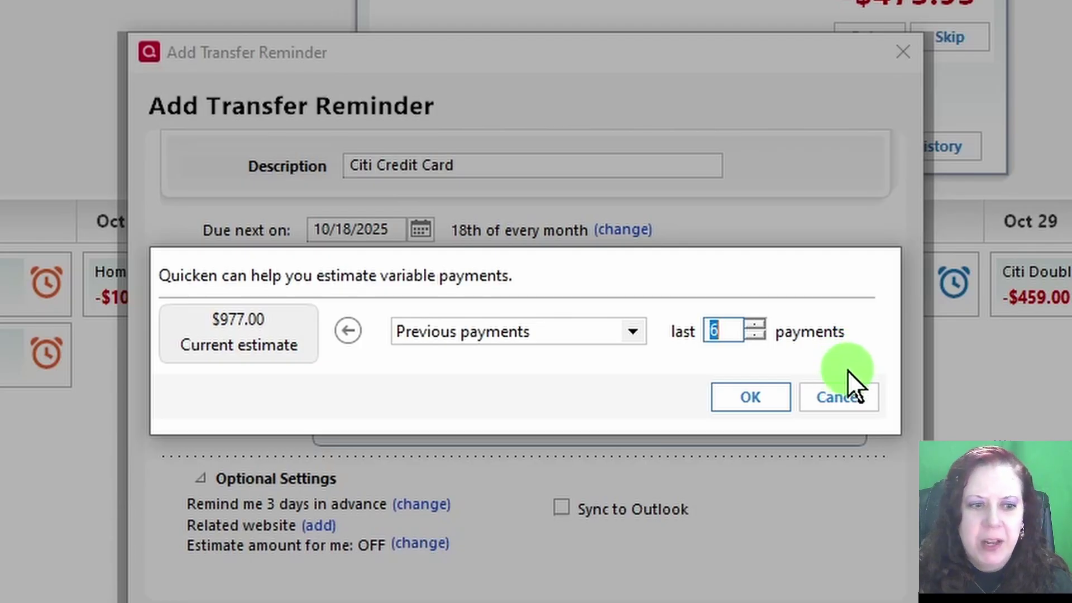
pyautogui.click(852, 408)
# Step: Save the transfer reminder with Outlook sync off, and select the Citi Credit Card reminder due on October 18
pyautogui.click(565, 508)
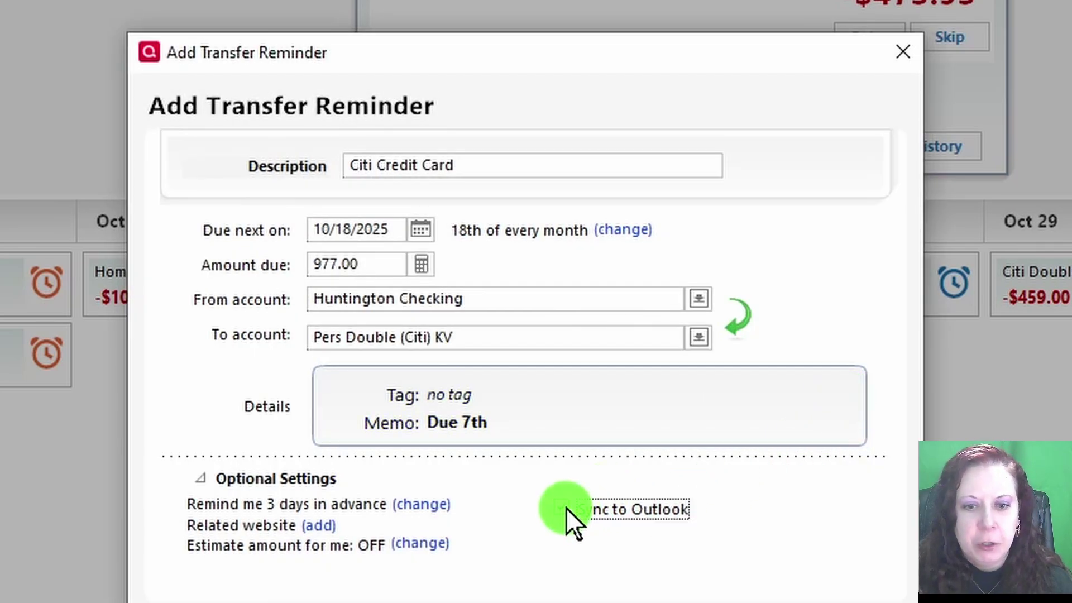
pyautogui.click(565, 508)
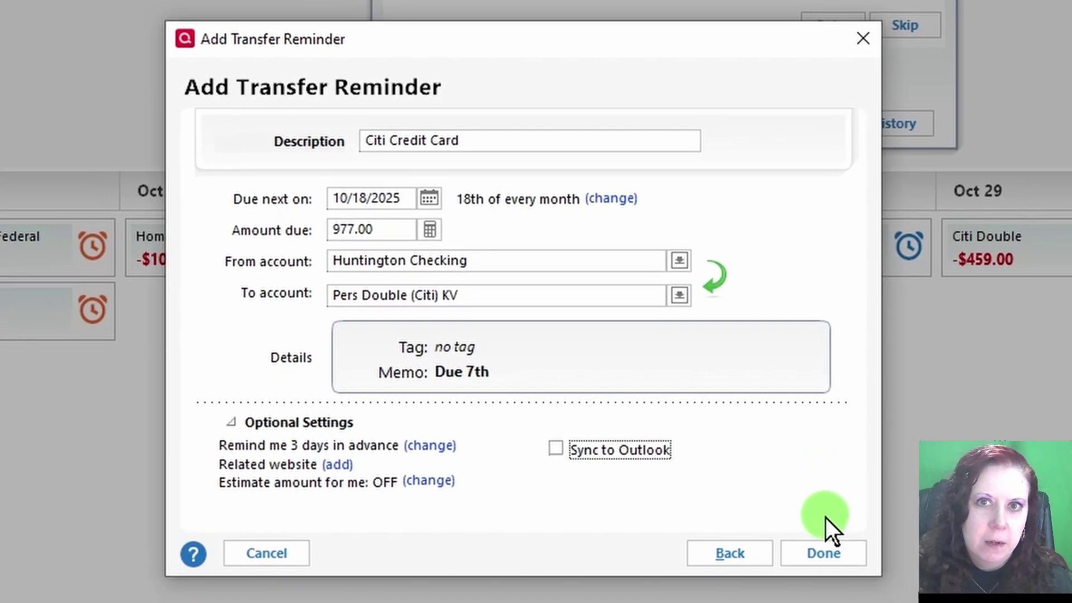
pyautogui.click(832, 555)
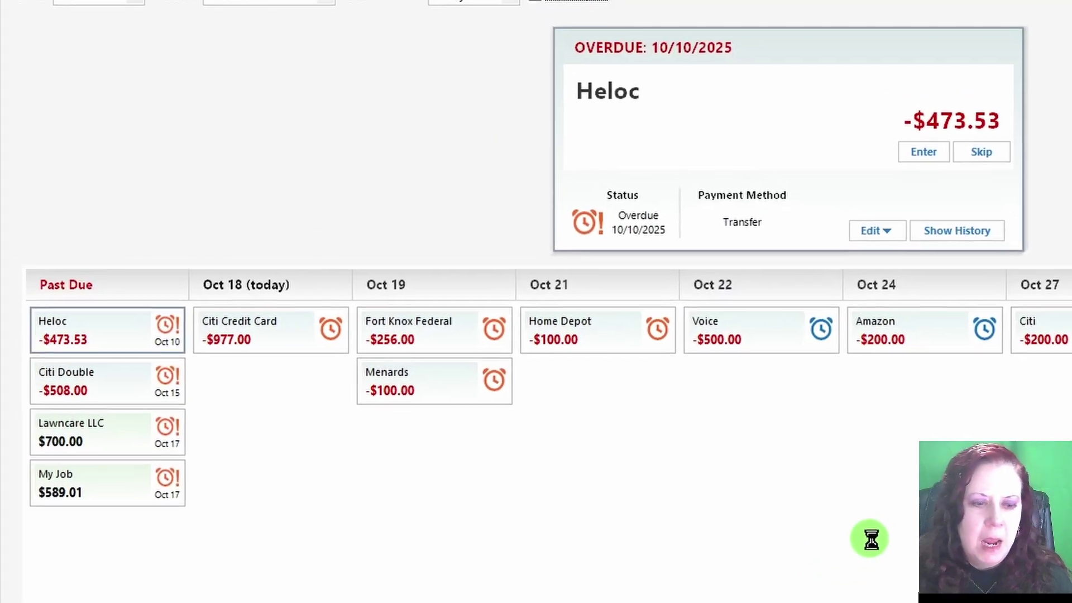
pyautogui.click(271, 332)
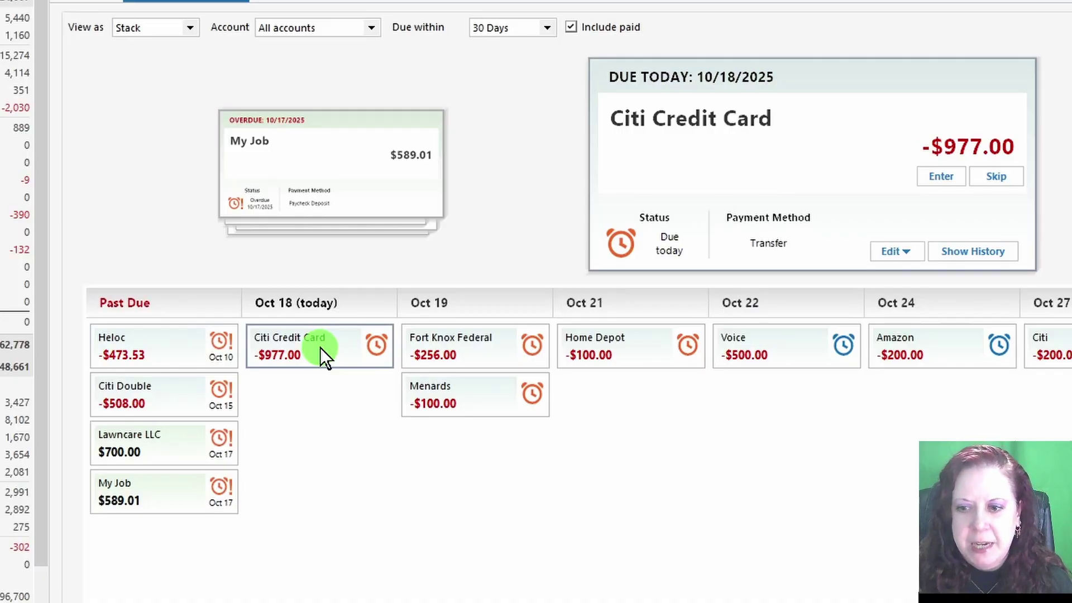
pyautogui.click(791, 125)
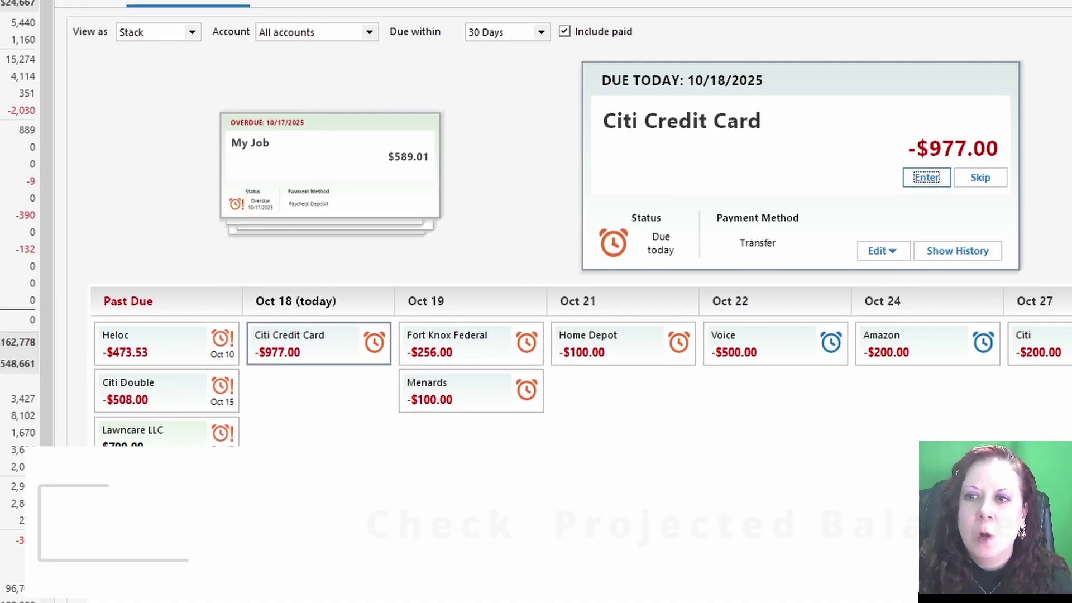
# Step: Examine the projected balances in the Pers Double (Citi) KV register with reminders shown for the next 90 days
pyautogui.click(67, 171)
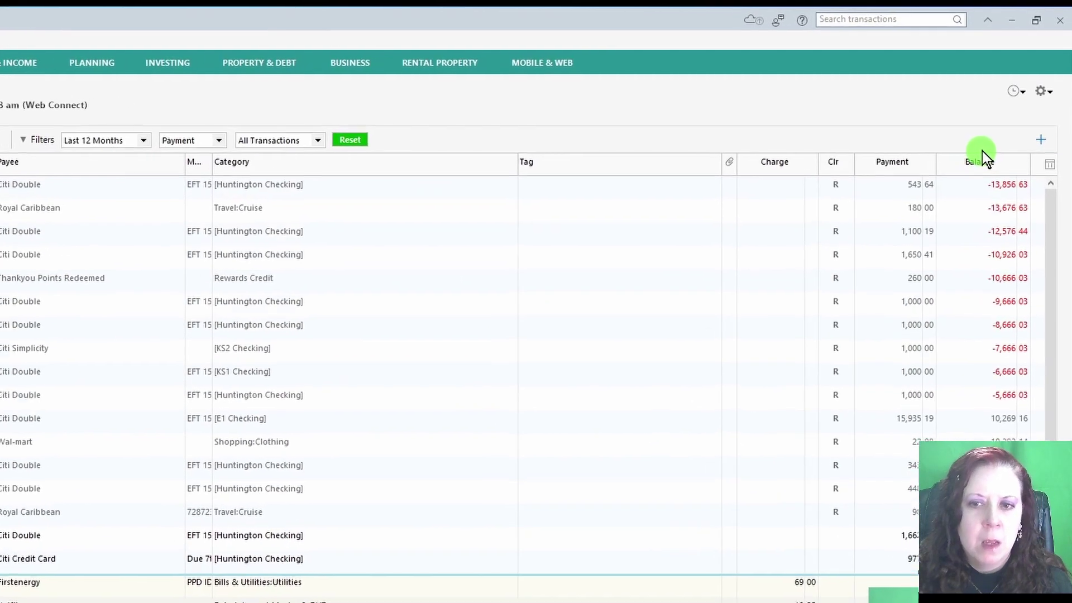
pyautogui.click(1008, 100)
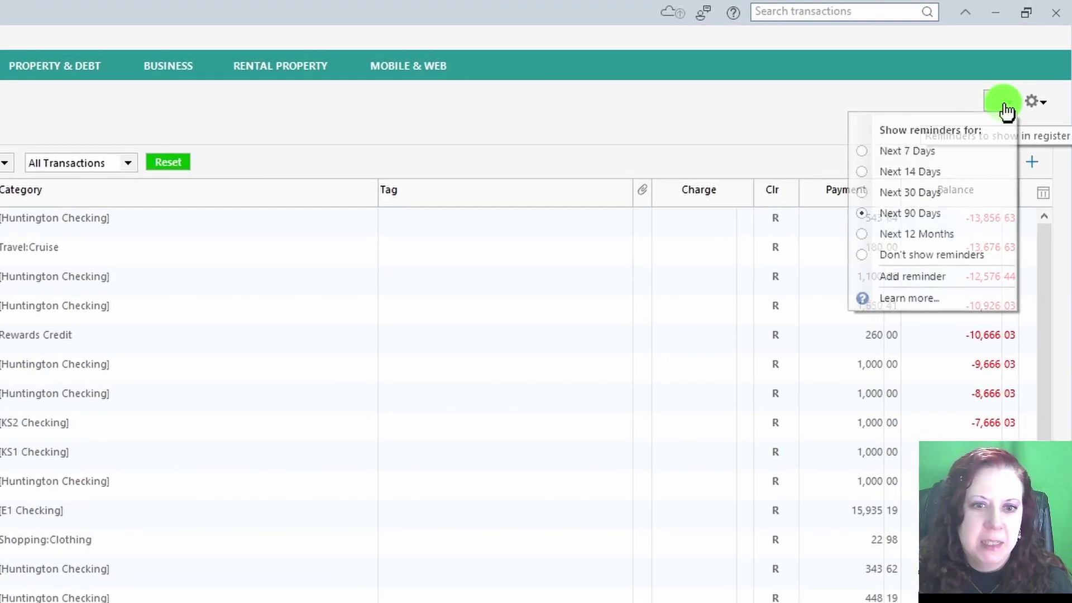
pyautogui.click(890, 216)
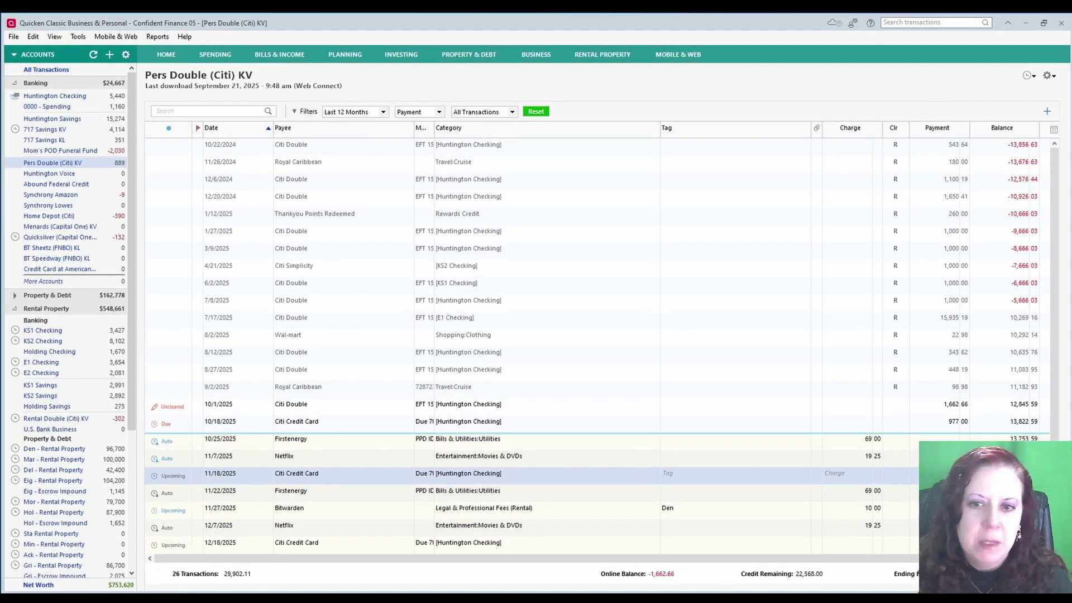
pyautogui.click(943, 544)
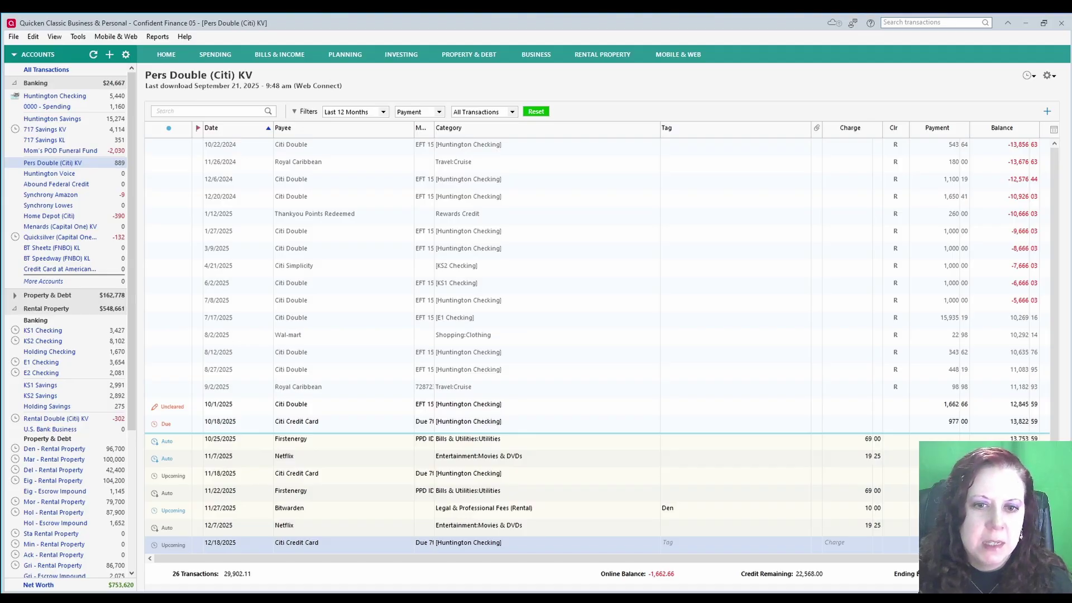
pyautogui.scroll(-1, 1031, 405)
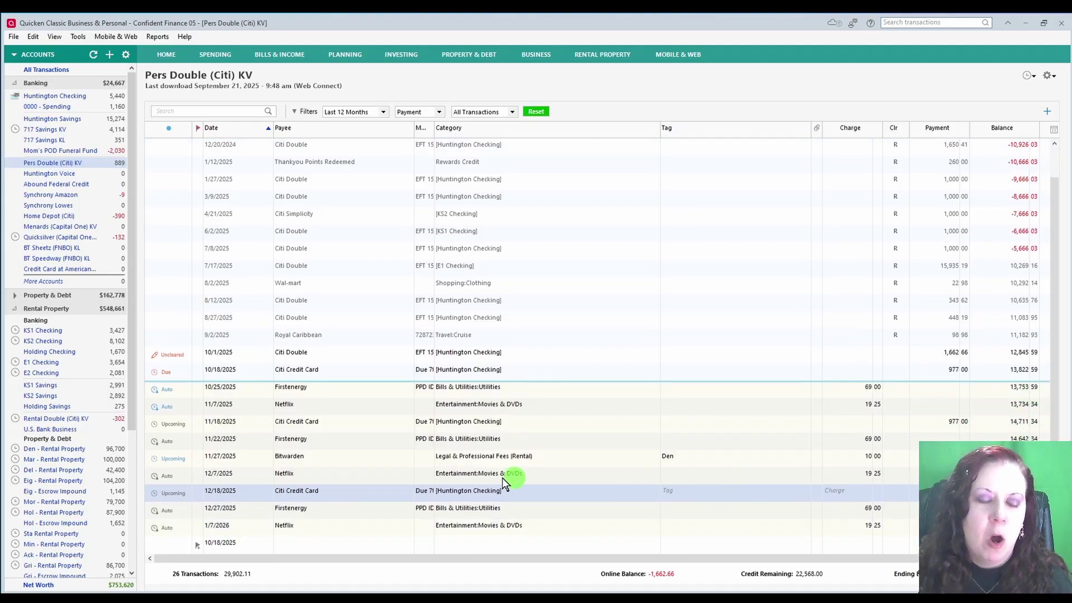